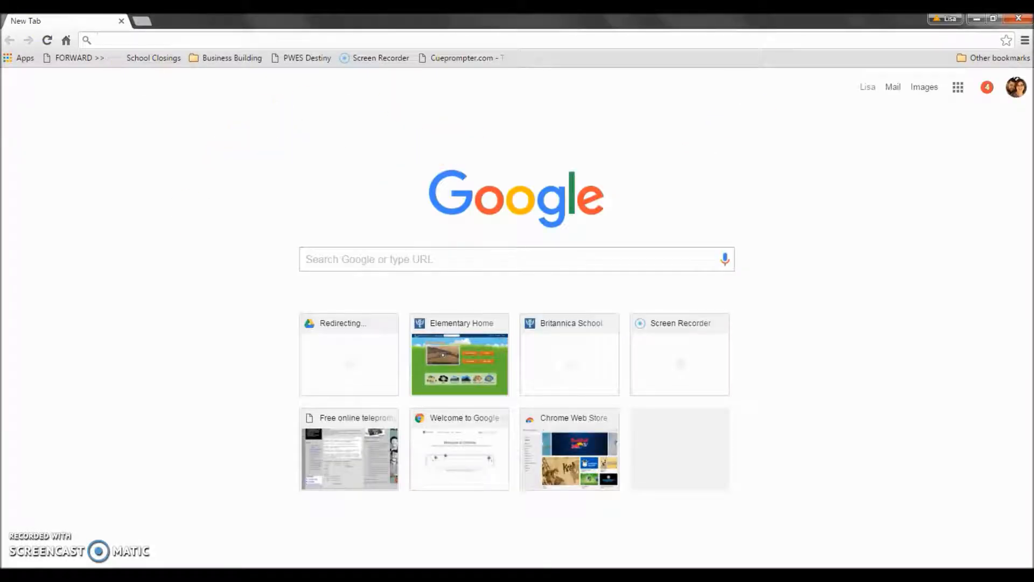
# Open Google Calendar from the Google apps available on the new tab page.
pyautogui.click(12, 58)
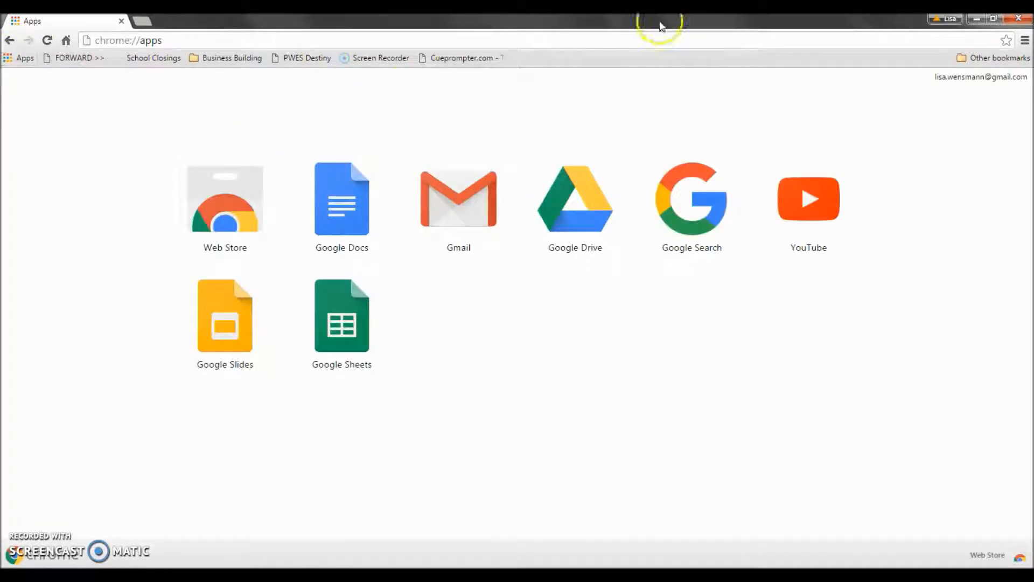
pyautogui.click(8, 40)
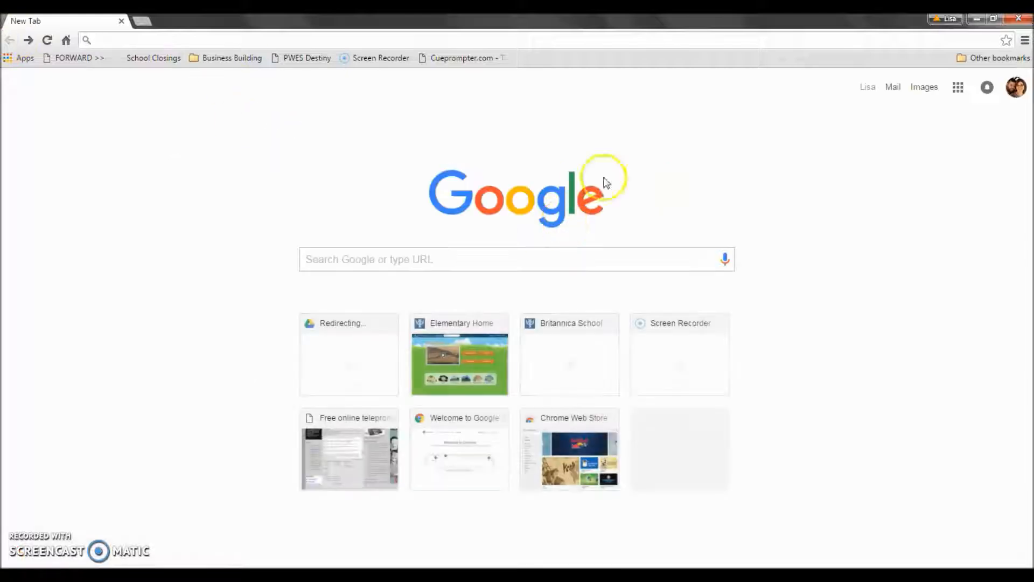
pyautogui.click(958, 84)
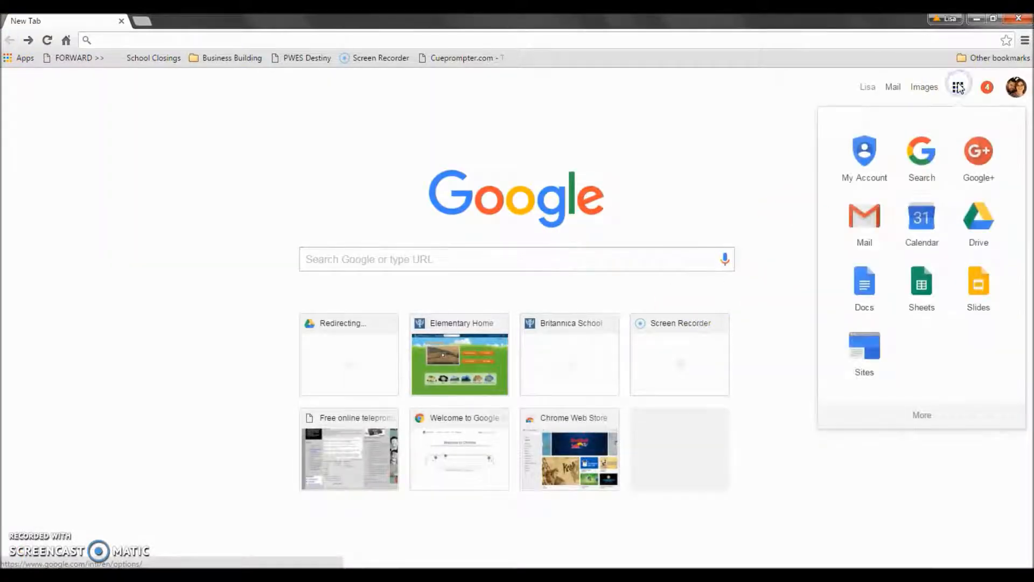
pyautogui.click(924, 239)
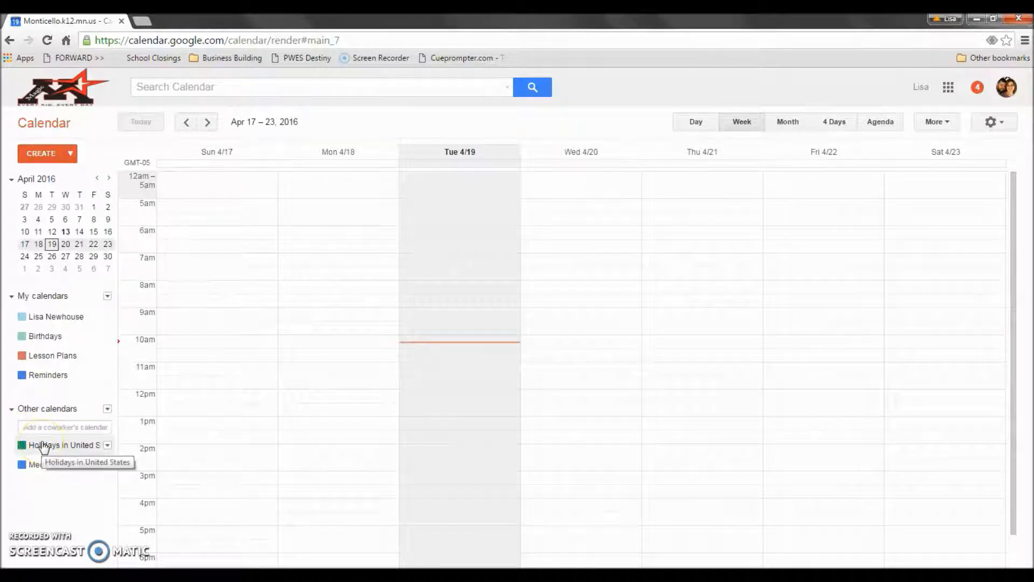
# View the week containing July 19, 2016 by way of the month overview, and return to today's week.
pyautogui.click(109, 179)
pyautogui.click(109, 179)
pyautogui.click(109, 180)
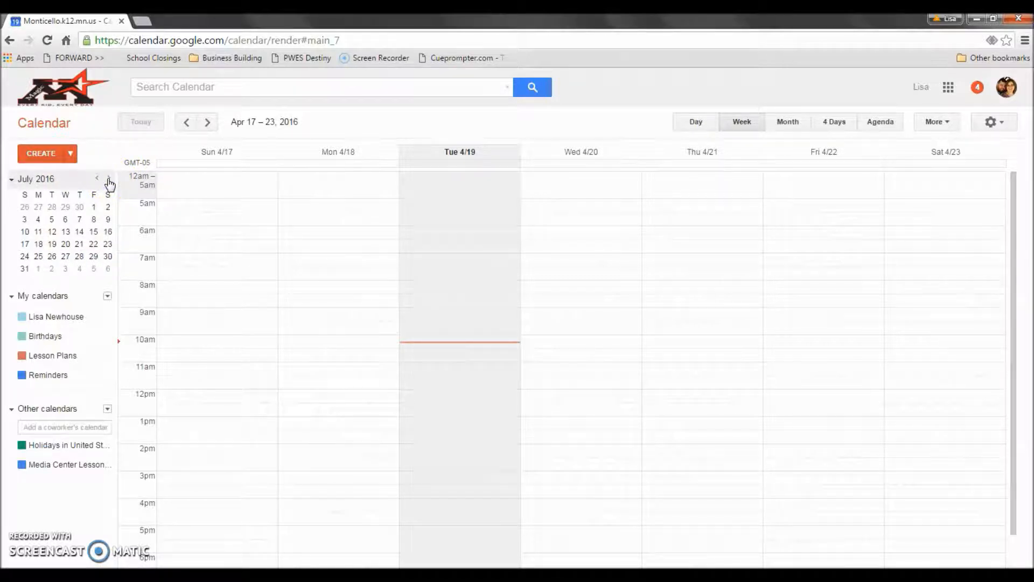
pyautogui.click(54, 244)
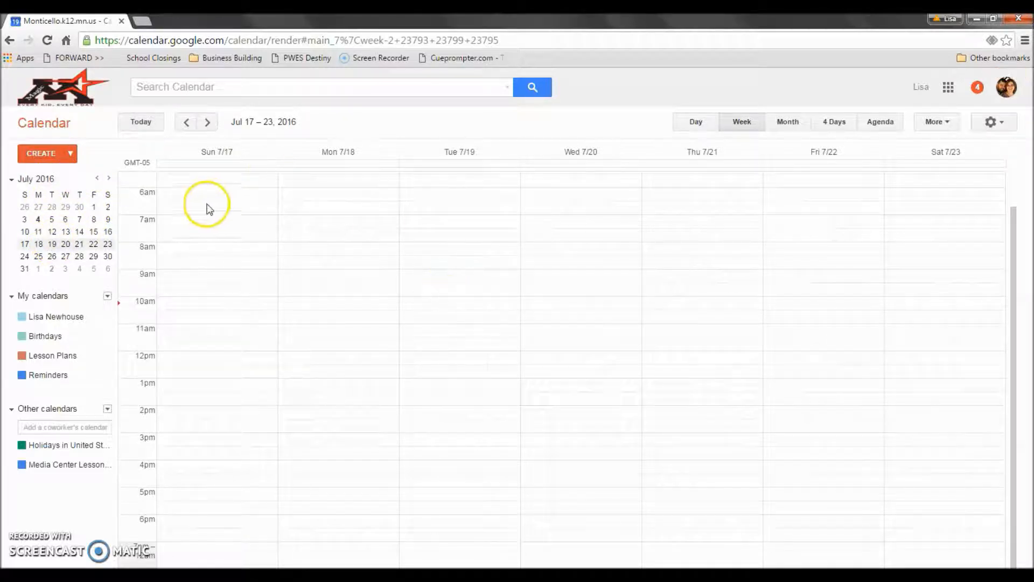
pyautogui.click(143, 123)
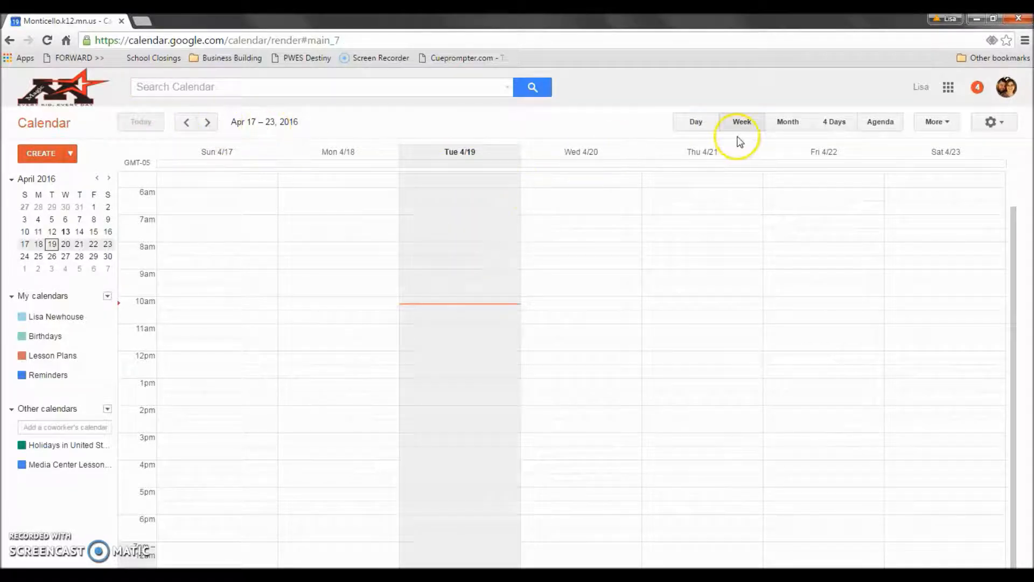
# Look through the Day, Month, 4 Days and Agenda layouts of the calendar, and return to the Week layout.
pyautogui.click(705, 130)
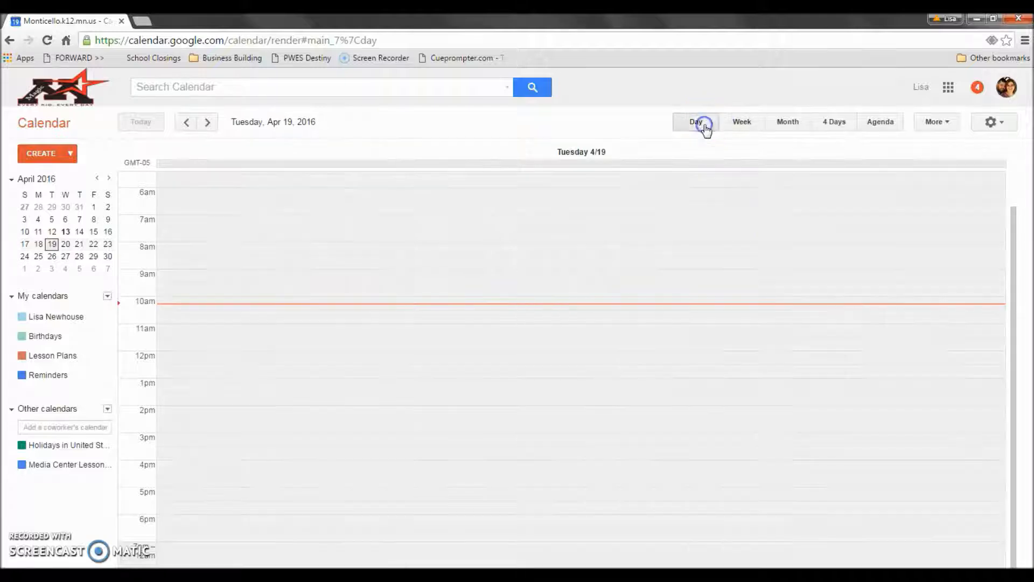
pyautogui.click(778, 128)
pyautogui.click(833, 127)
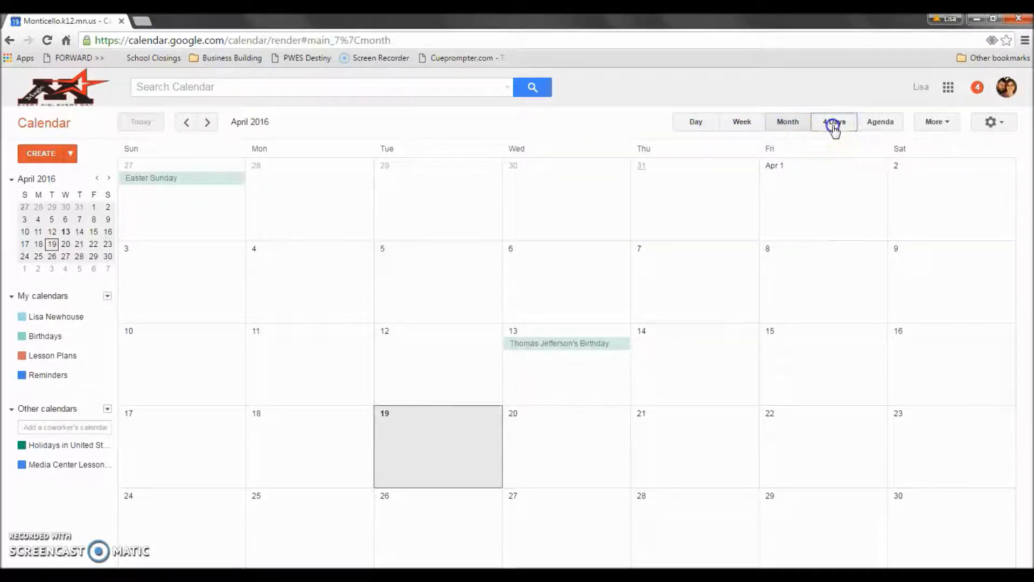
pyautogui.click(888, 124)
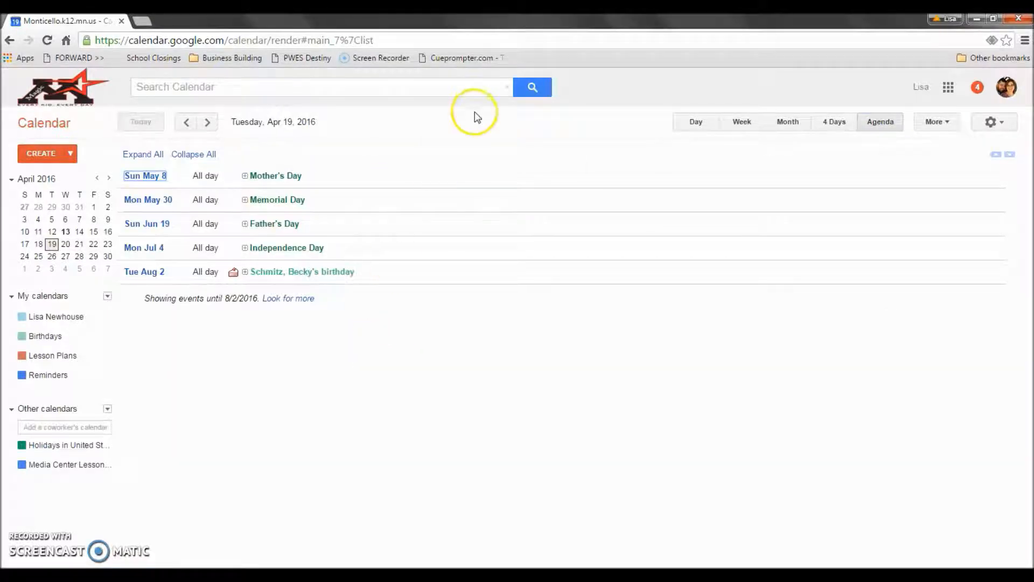
pyautogui.click(691, 123)
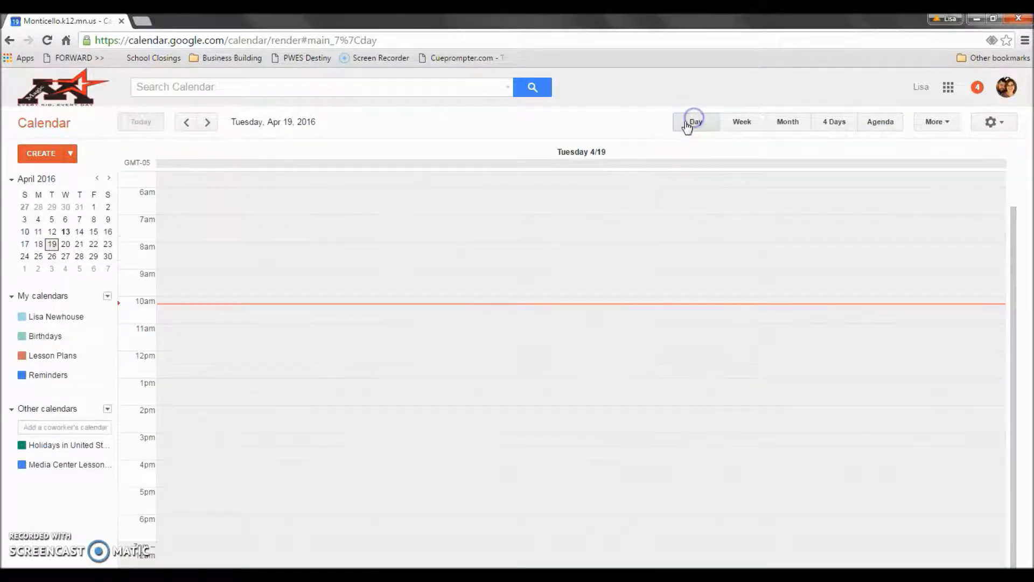
pyautogui.click(746, 124)
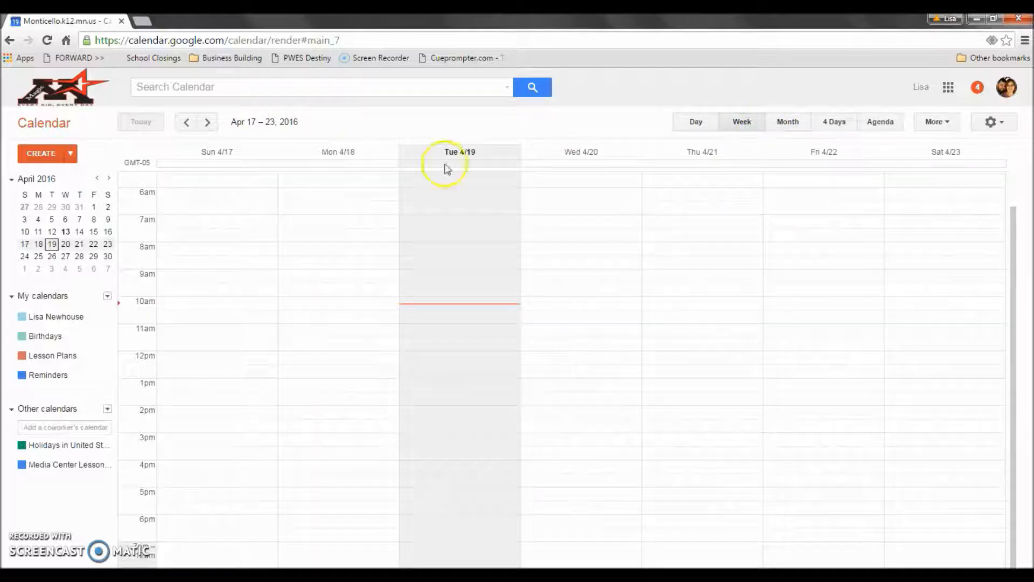
# Page forward four weeks to May 15–21, 2016, and go back to the current week.
pyautogui.click(204, 127)
pyautogui.click(204, 125)
pyautogui.click(205, 125)
pyautogui.click(203, 126)
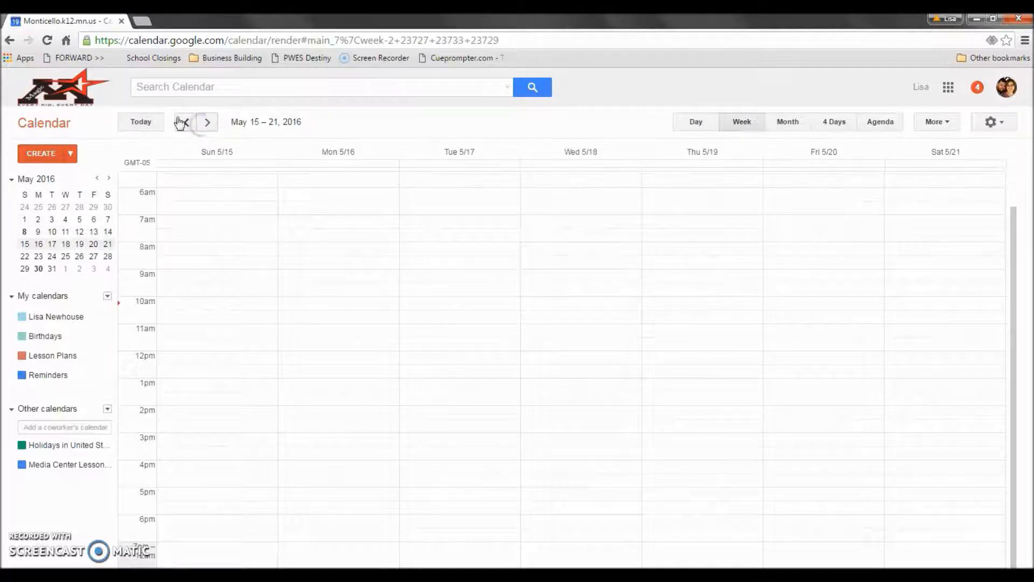
pyautogui.click(146, 121)
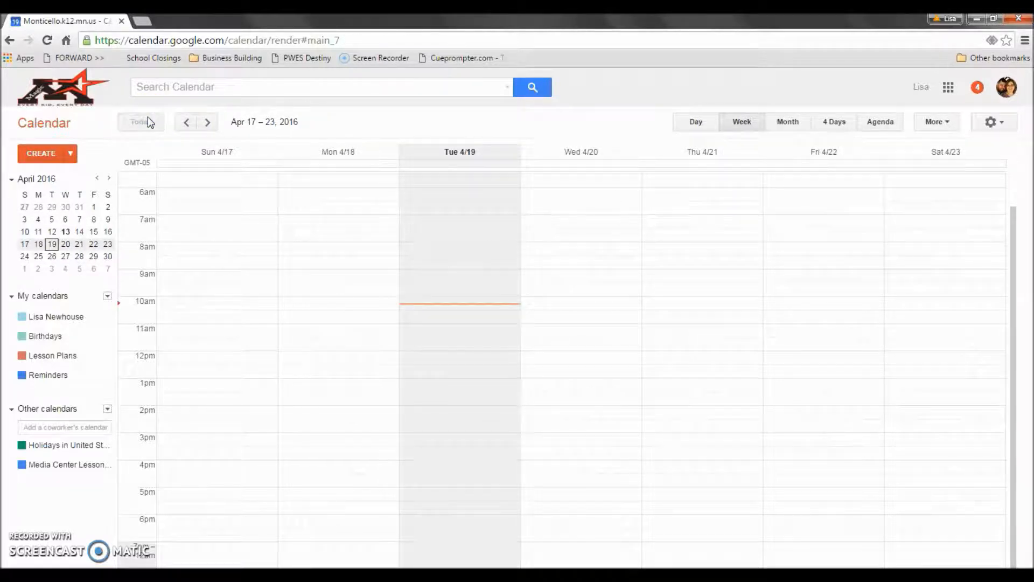
# Create a new calendar named "Google Trainings" with the description "This is for all my trainings".
pyautogui.click(108, 297)
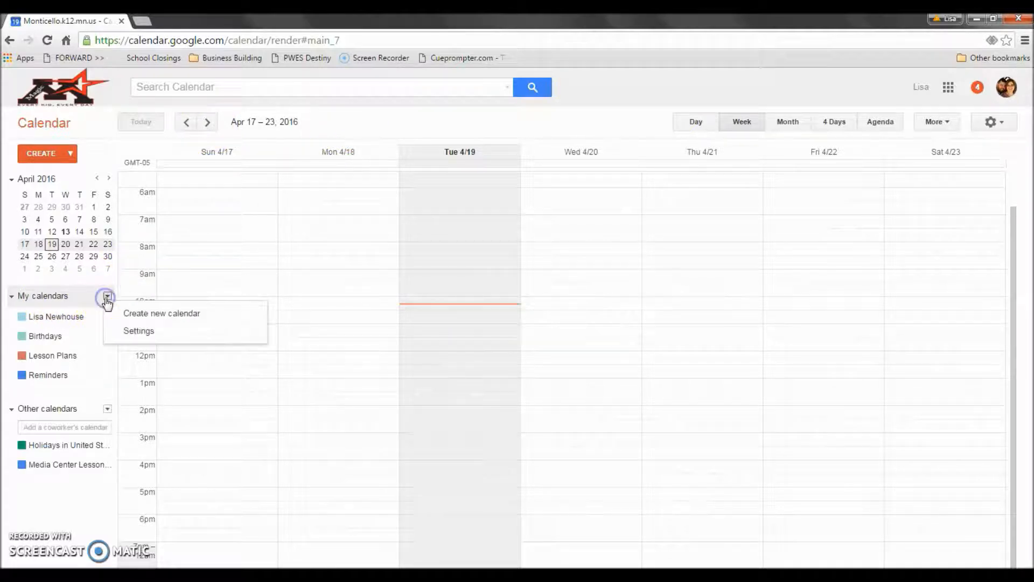
pyautogui.click(150, 314)
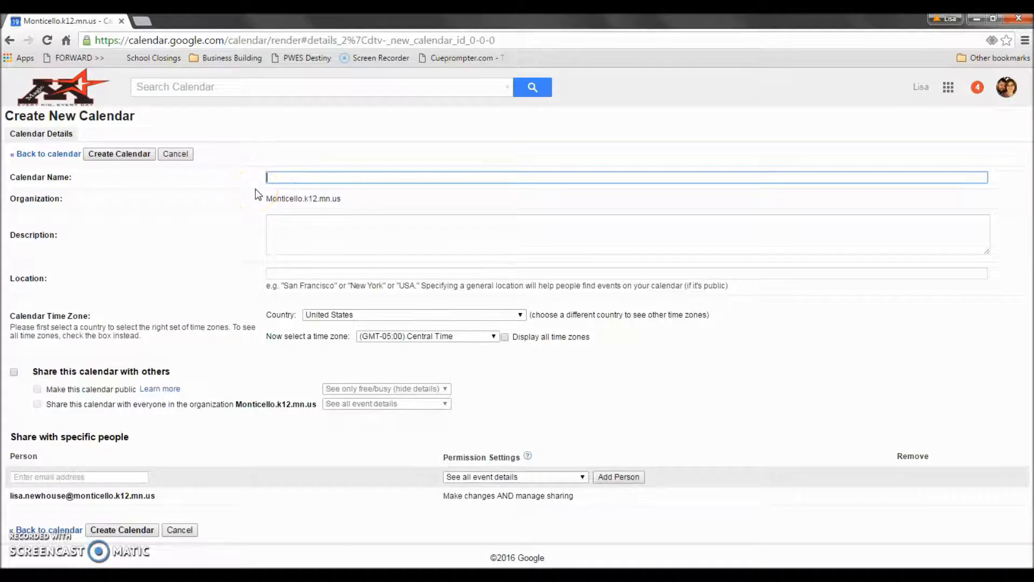
pyautogui.write('Google Trainings')
pyautogui.click(51, 476)
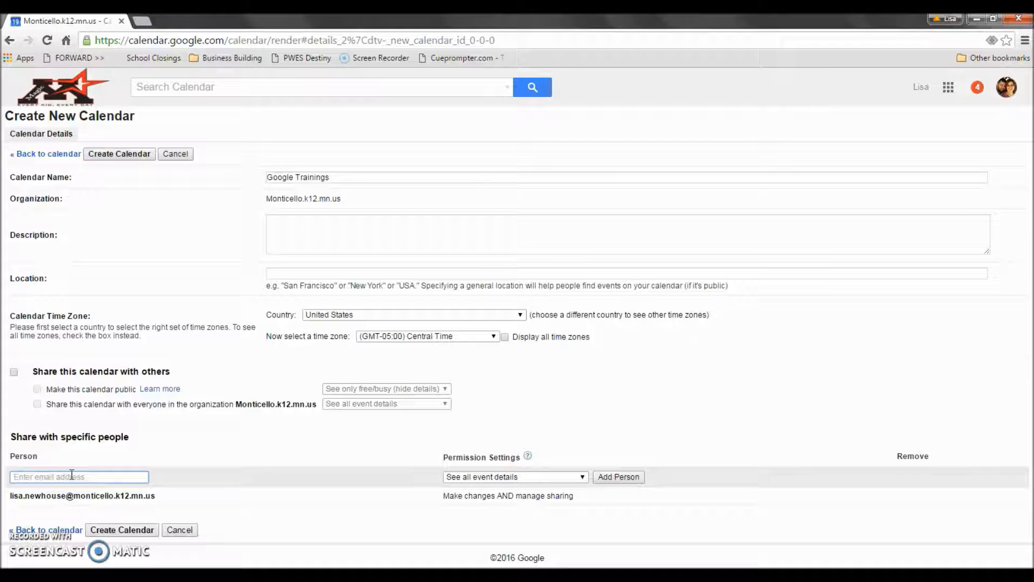
pyautogui.click(312, 238)
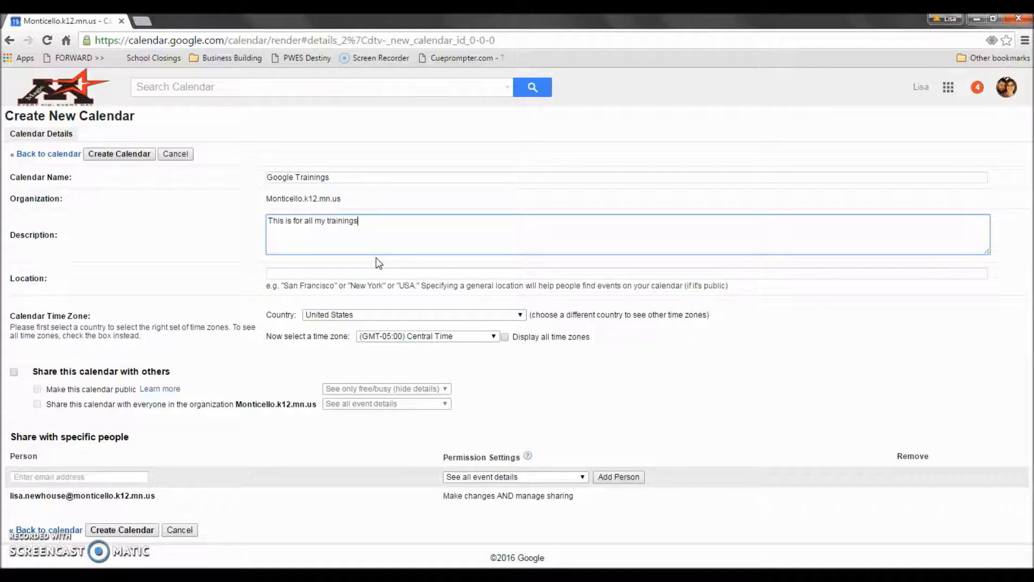
pyautogui.click(142, 530)
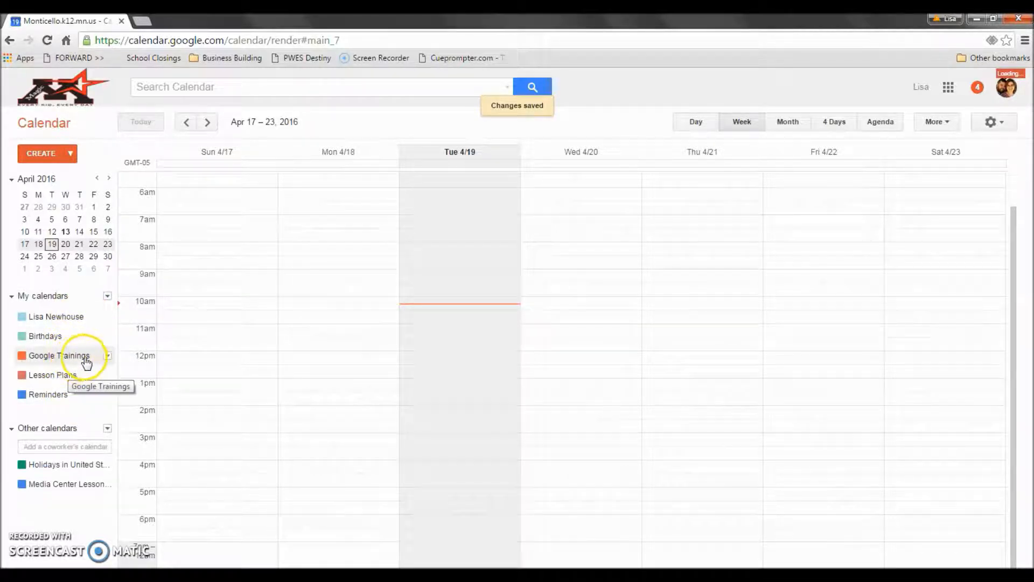
# Change the Google Trainings calendar's color to pink, and settle on purple.
pyautogui.click(107, 357)
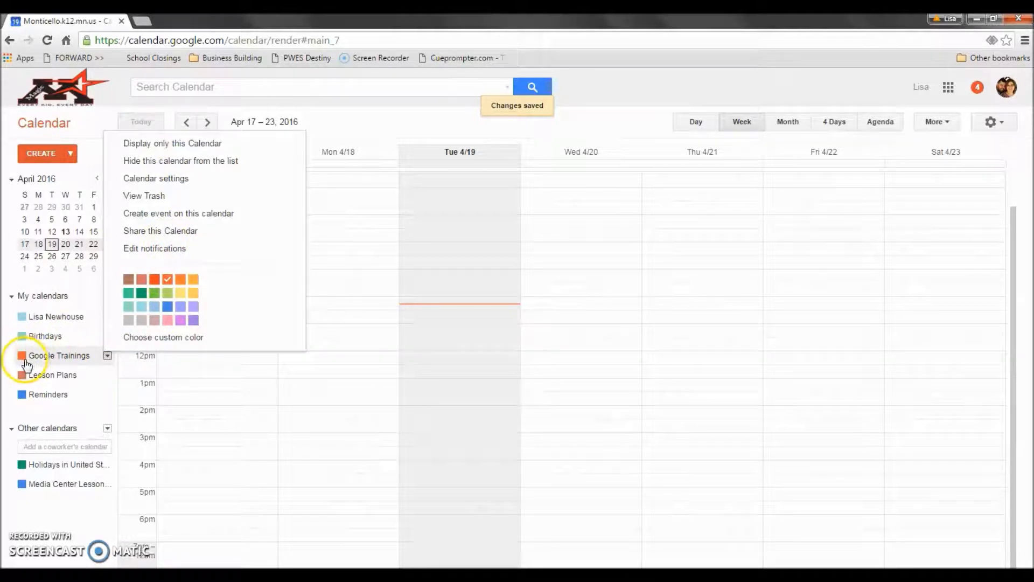
pyautogui.click(167, 320)
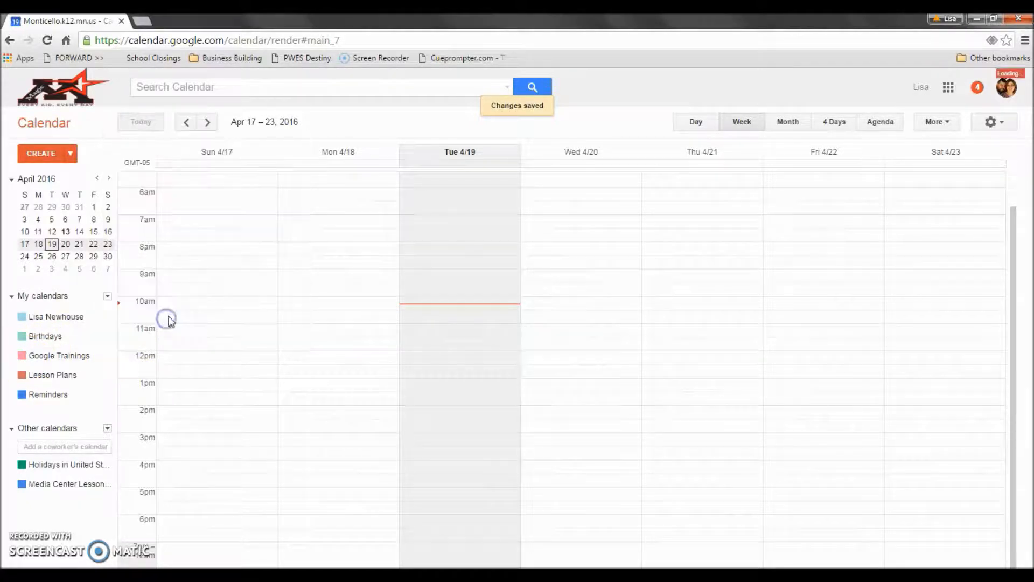
pyautogui.click(108, 356)
pyautogui.click(193, 320)
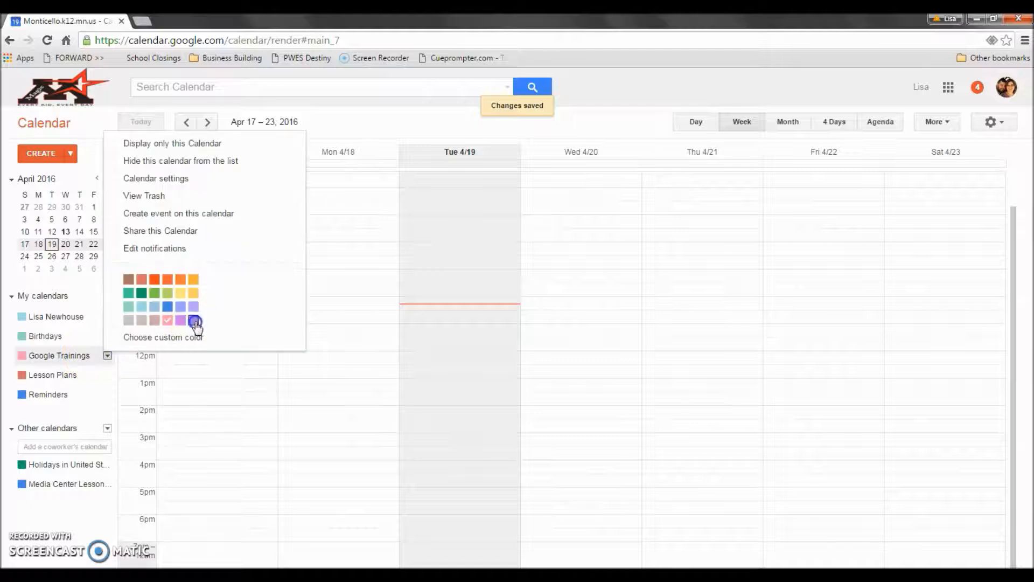
# View the sharing settings of the Google Trainings calendar and leave them without saving.
pyautogui.click(108, 356)
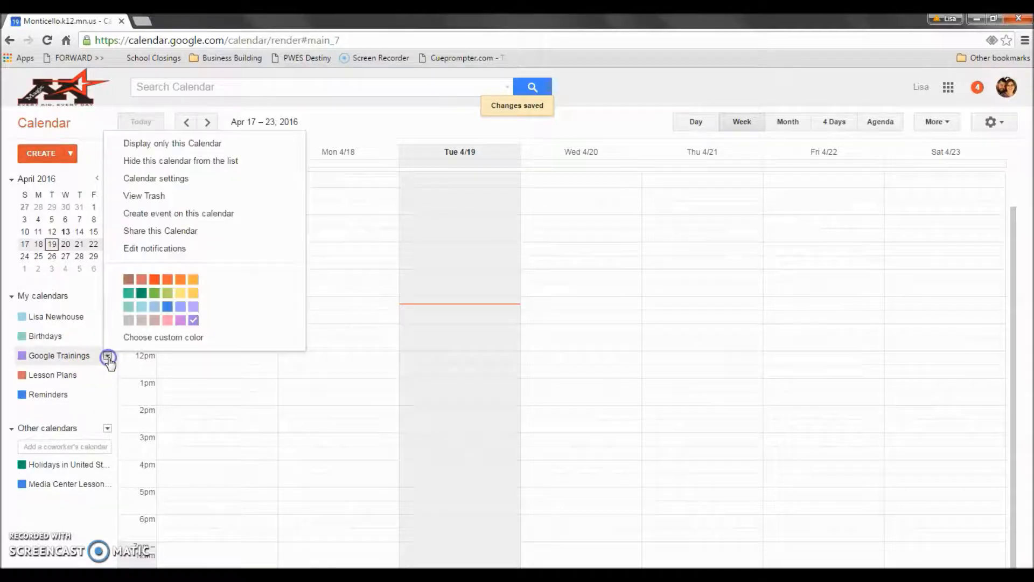
pyautogui.click(162, 231)
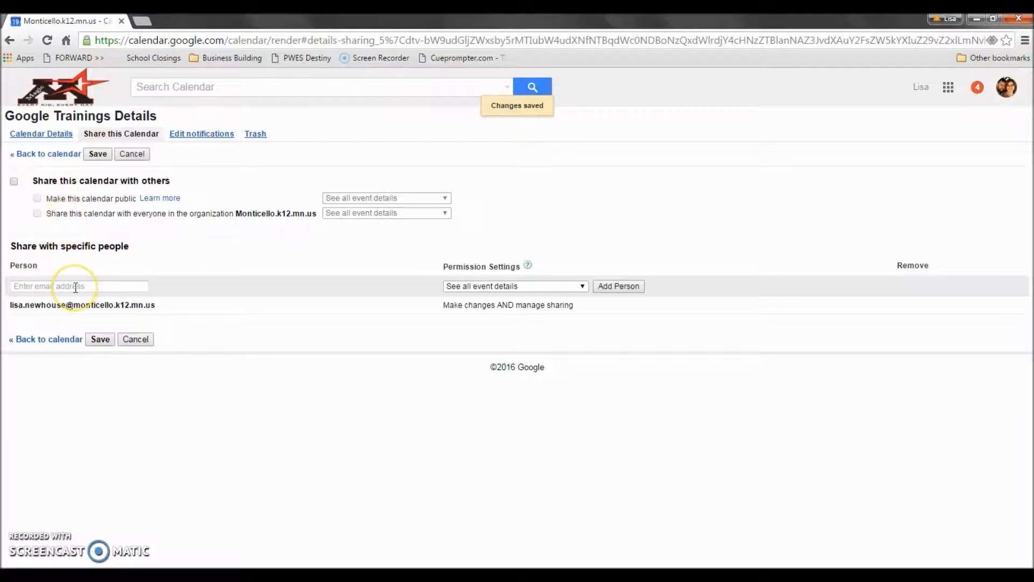
pyautogui.click(135, 339)
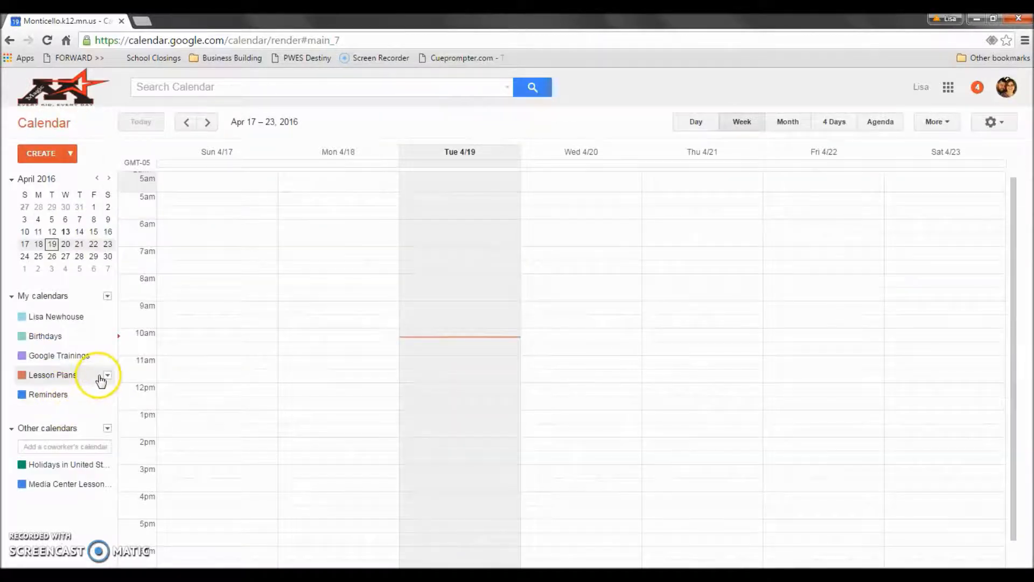
# Examine the permission options for sharing the Lesson Plans calendar with specific people, and leave without saving.
pyautogui.click(108, 374)
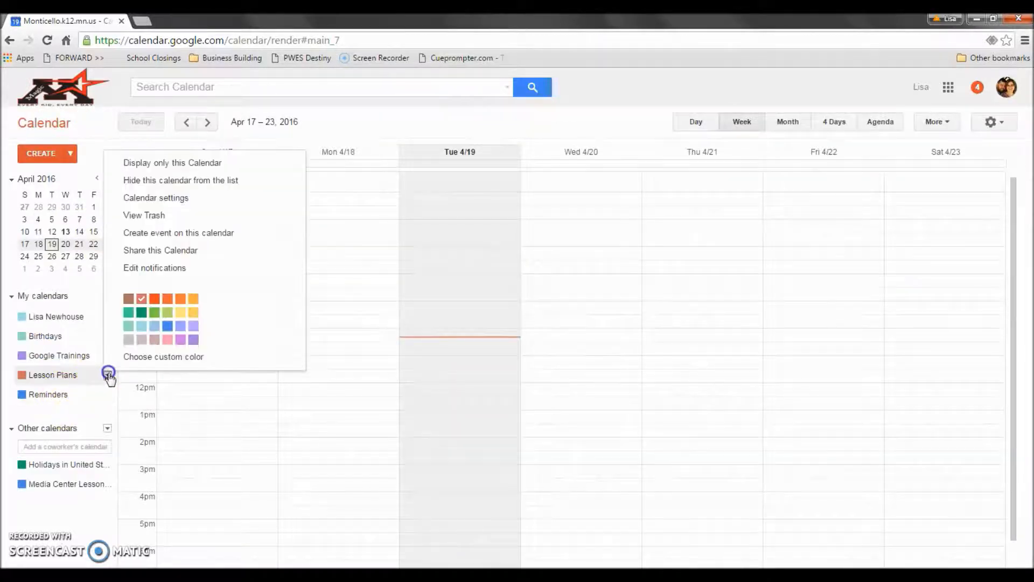
pyautogui.click(181, 250)
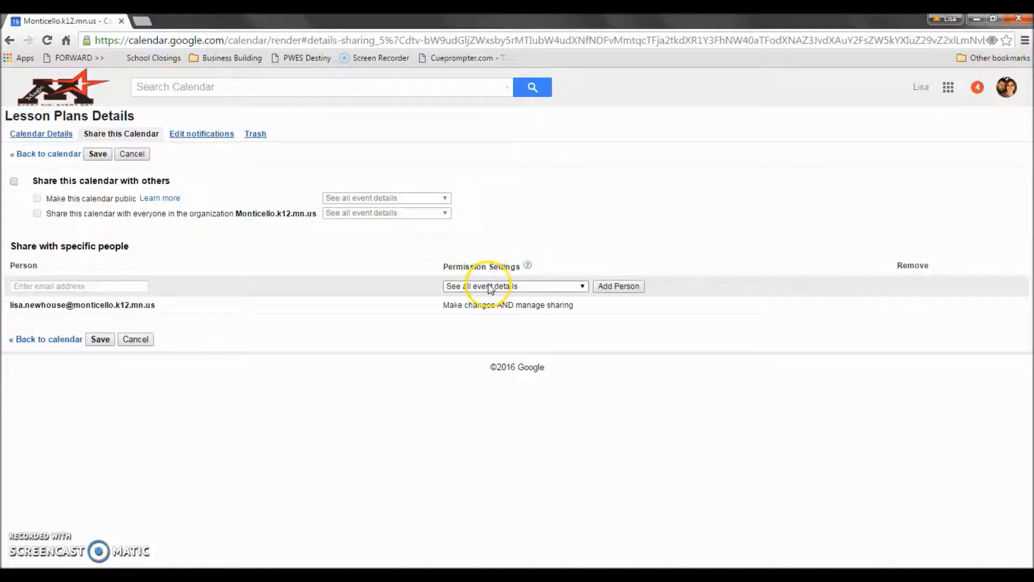
pyautogui.click(129, 289)
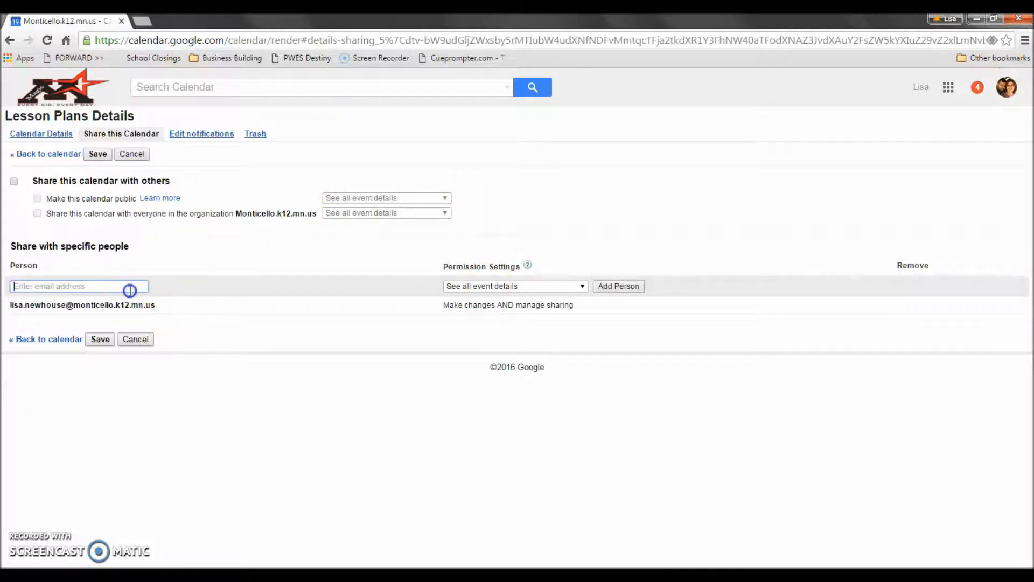
pyautogui.click(480, 289)
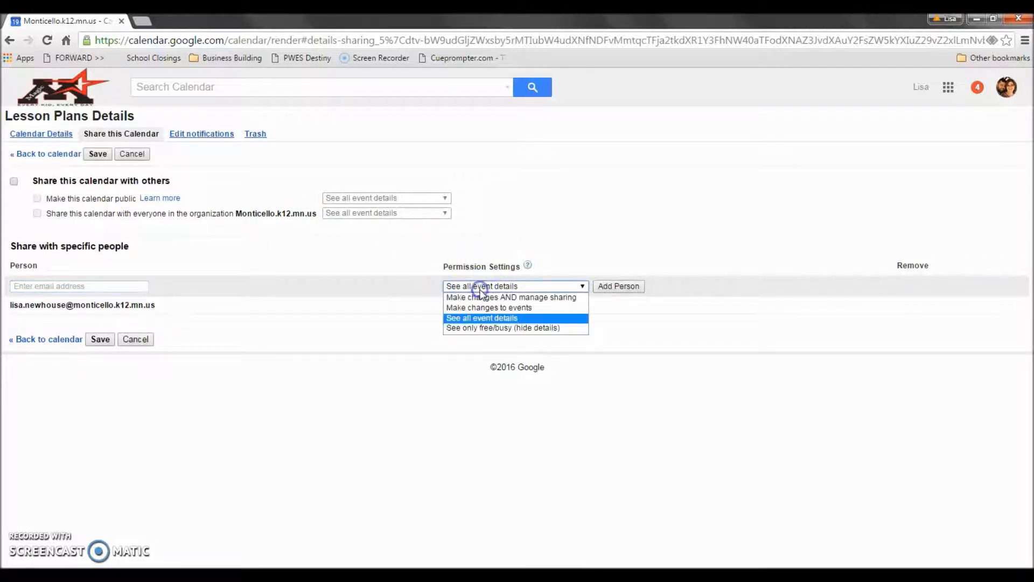
pyautogui.click(480, 309)
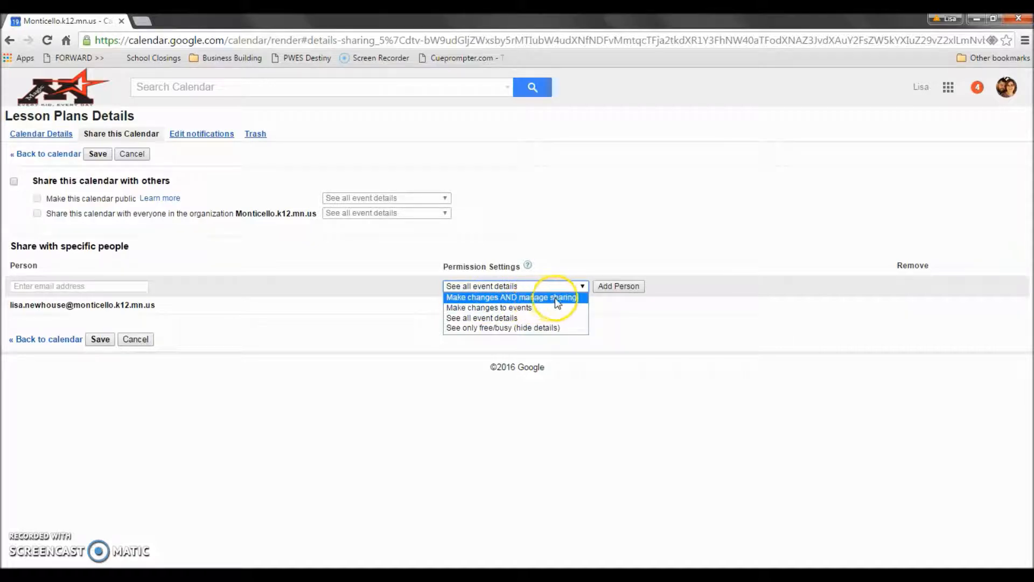
pyautogui.click(541, 231)
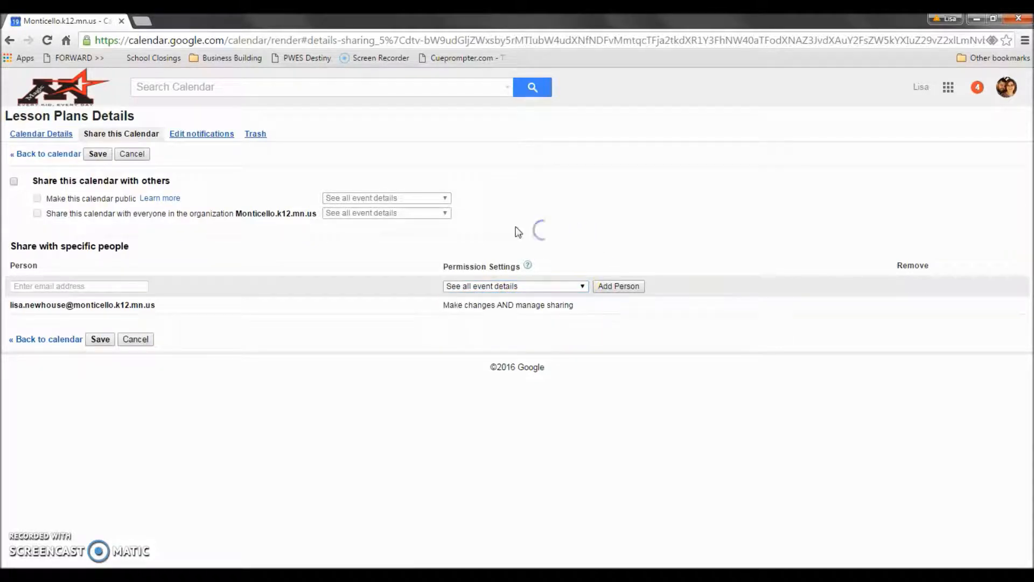
pyautogui.click(135, 339)
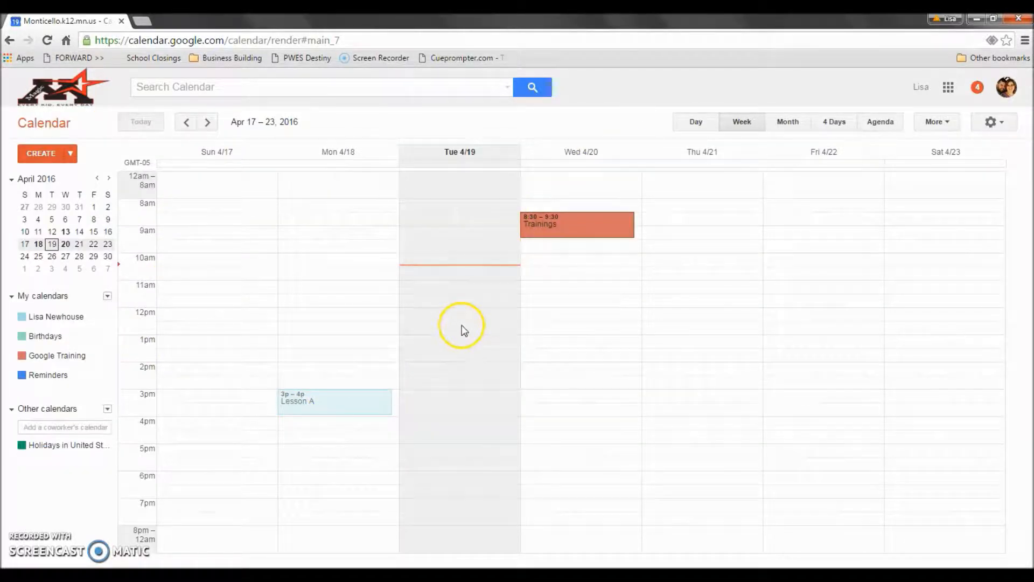
# Hide the owner's personal calendar, the Birthdays calendar and the Reminders from the week view.
pyautogui.click(61, 318)
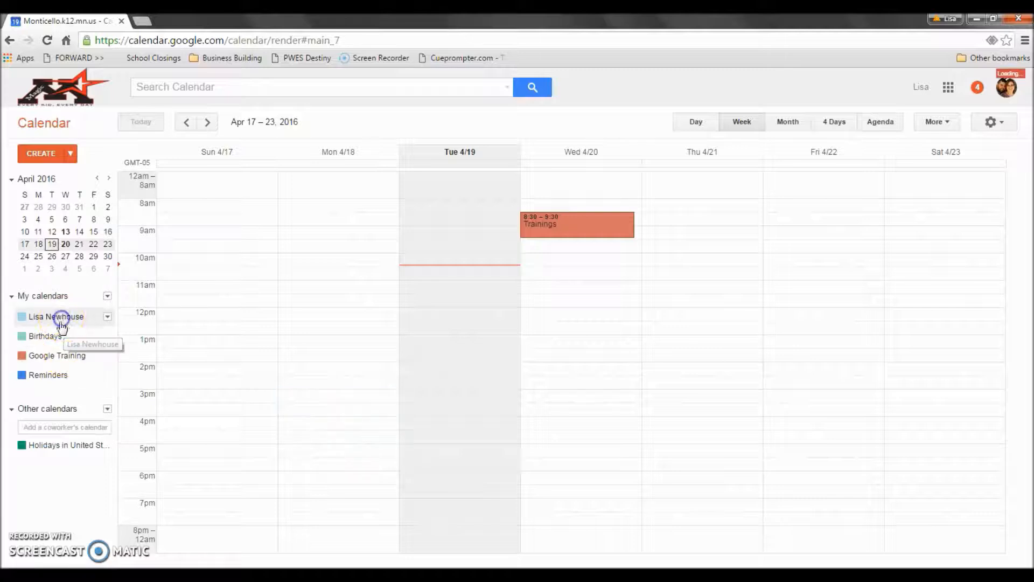
pyautogui.click(54, 337)
pyautogui.click(49, 373)
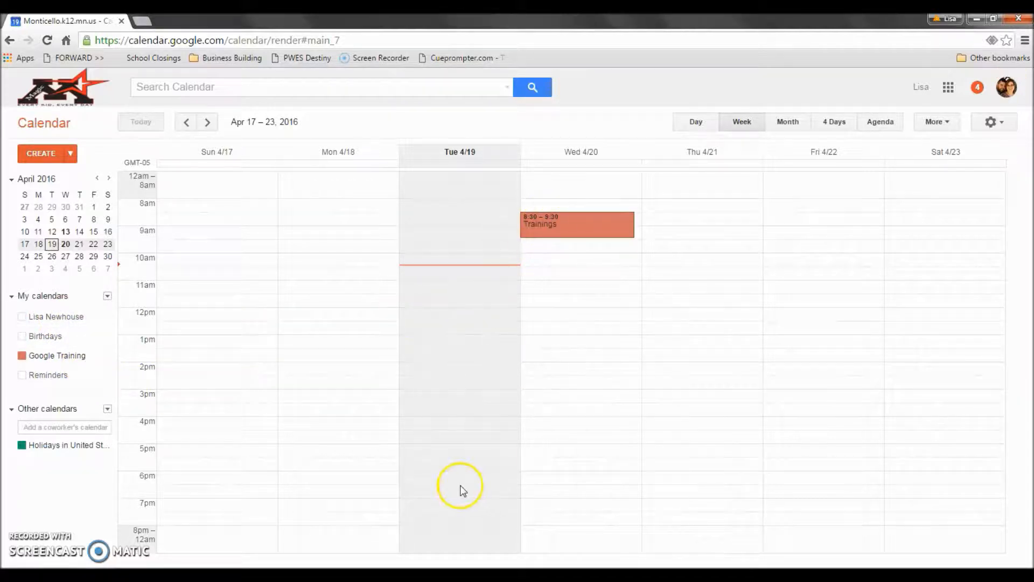
pyautogui.click(49, 375)
pyautogui.click(114, 381)
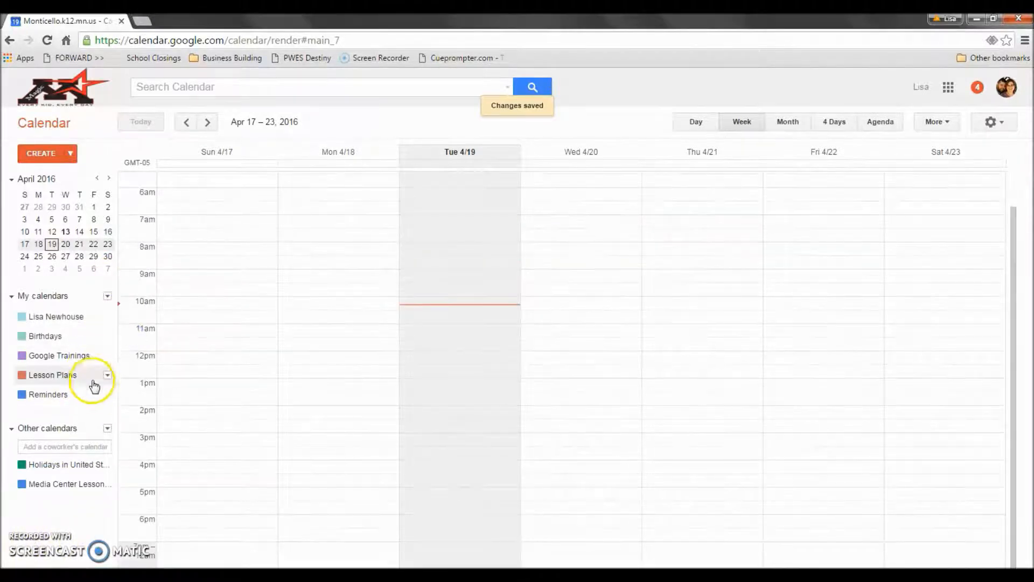
pyautogui.click(108, 375)
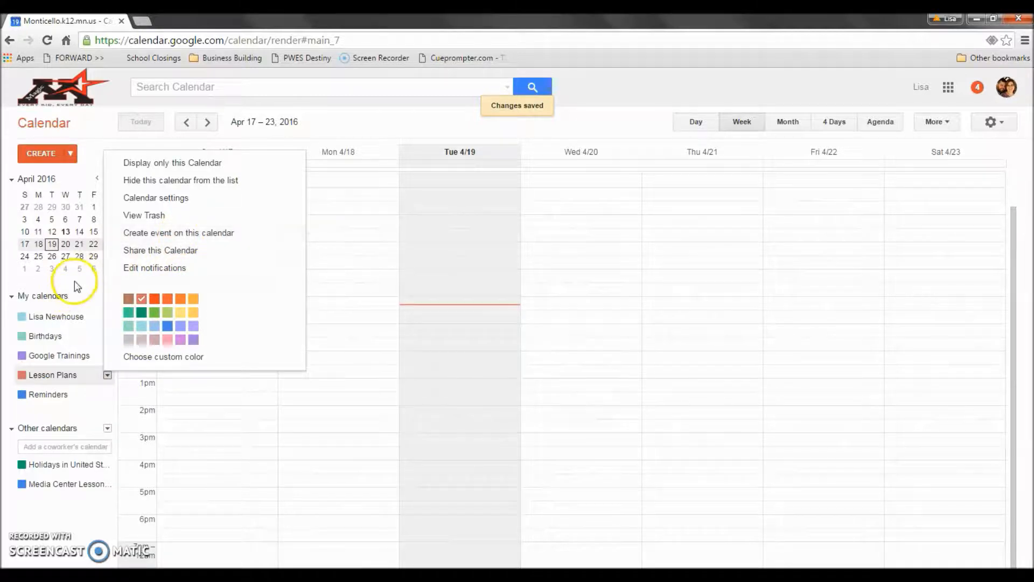
pyautogui.click(338, 405)
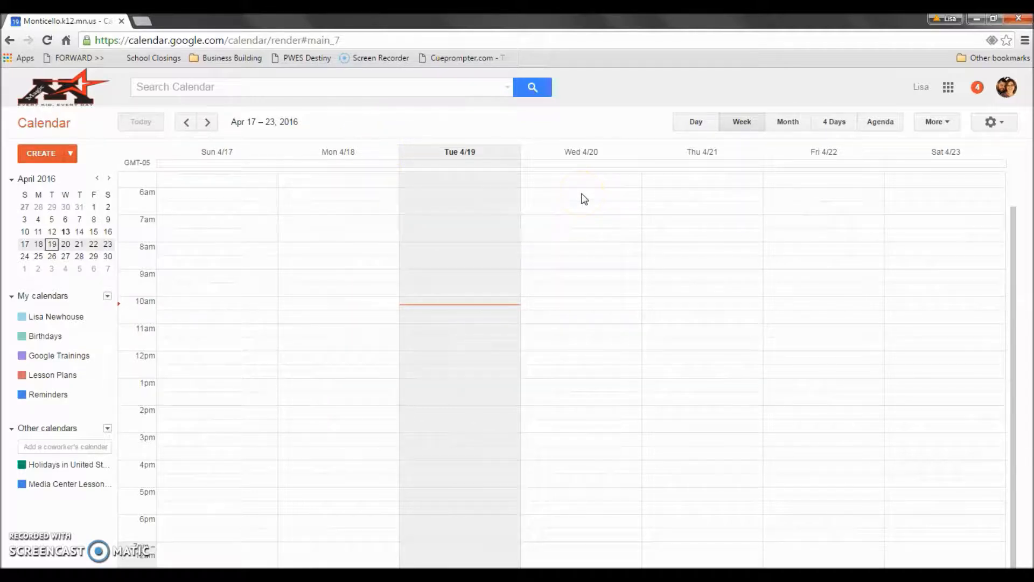
# Create a Google Calendar Training event on Wednesday, April 20, 8am – 9am, in the Google Trainings calendar.
pyautogui.click(575, 254)
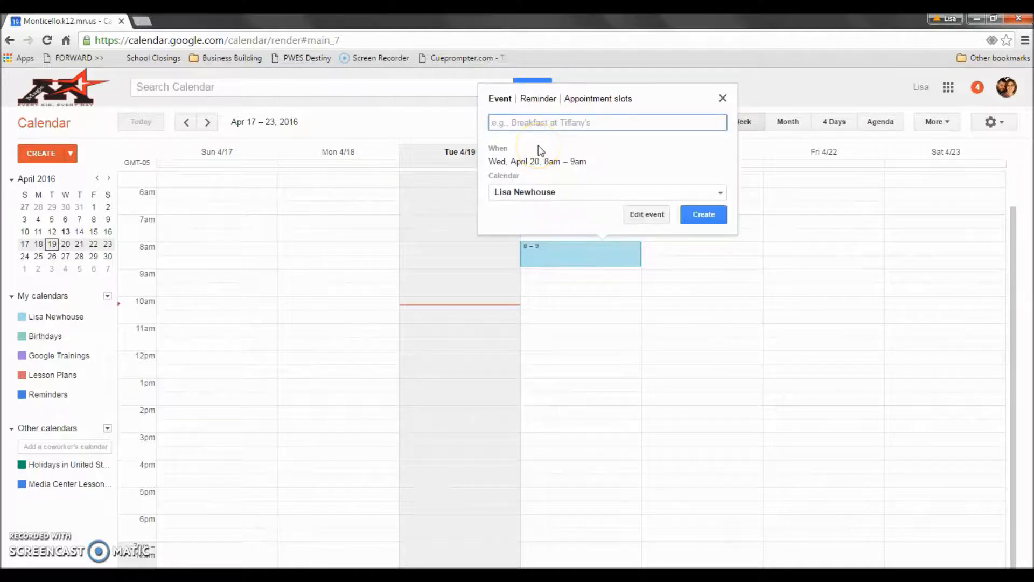
pyautogui.write('Google Ca')
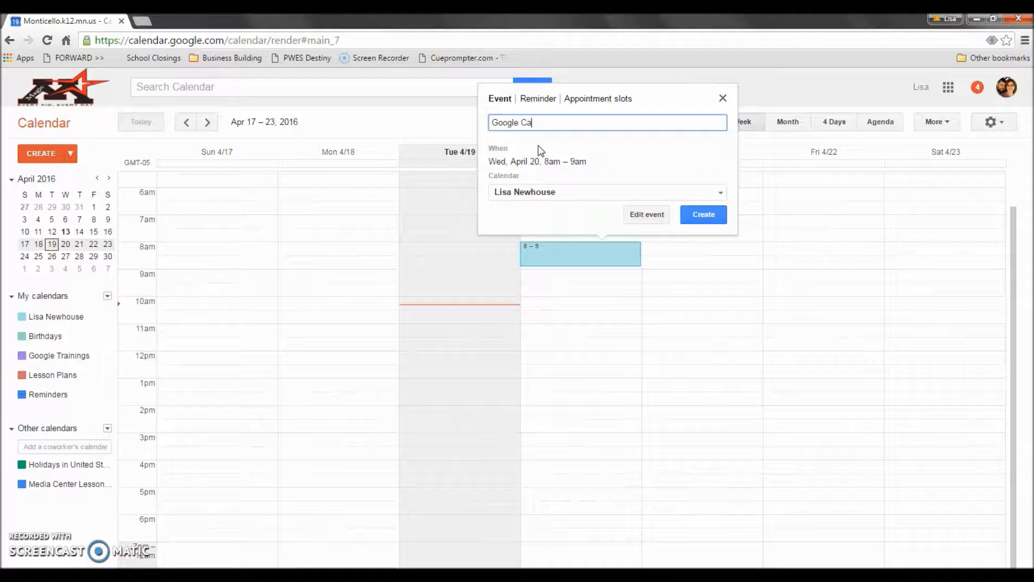
pyautogui.write('lendar Training')
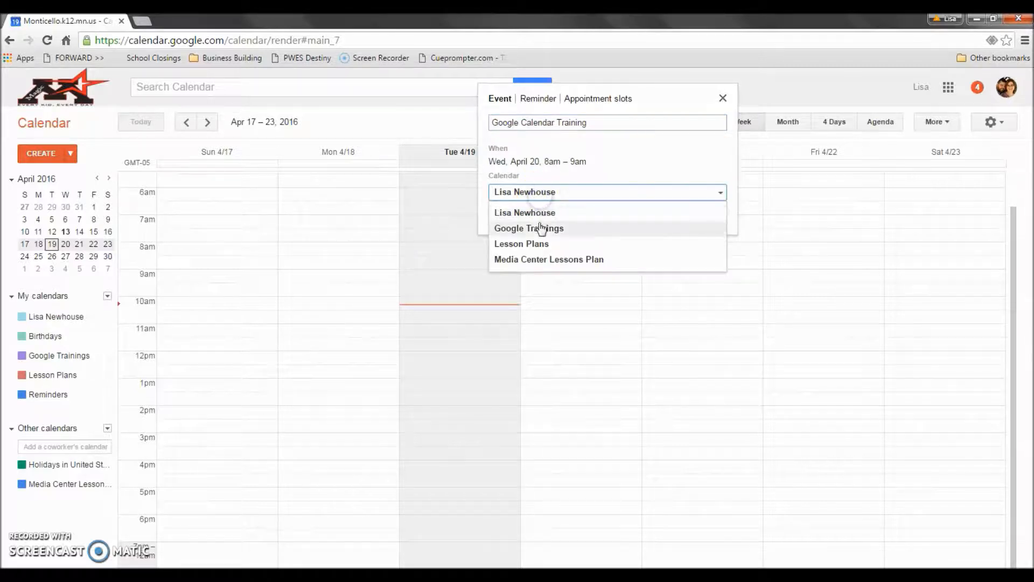
pyautogui.click(547, 193)
pyautogui.click(538, 192)
pyautogui.click(532, 233)
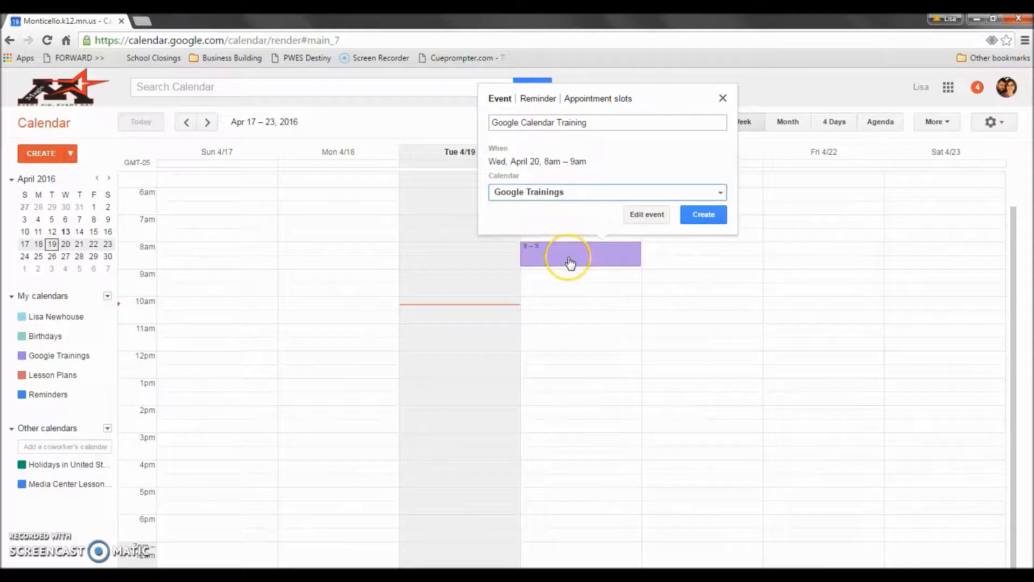
pyautogui.click(714, 215)
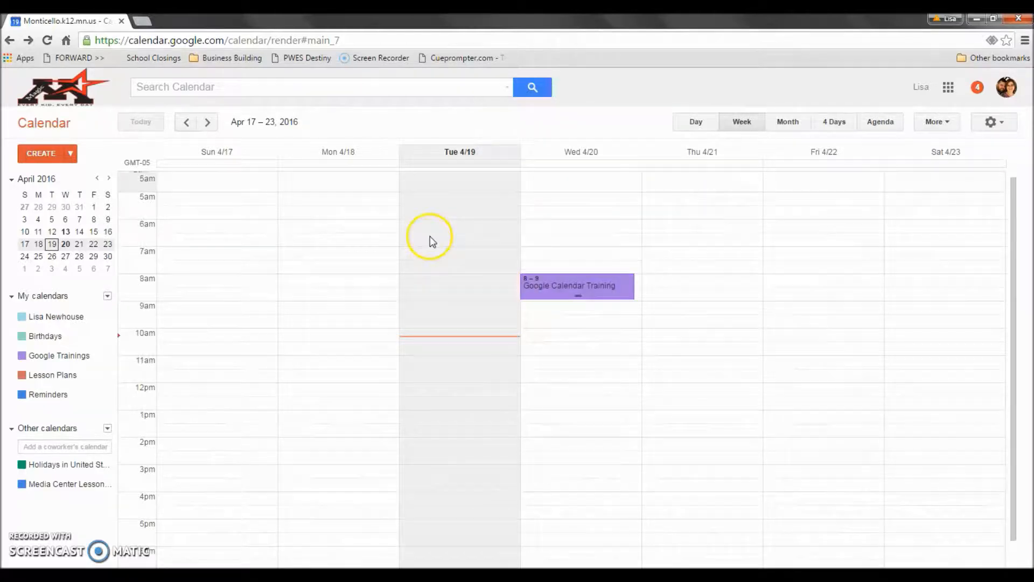
# Review the details of the Google Calendar Training event without changing them, and delete the event.
pyautogui.click(609, 289)
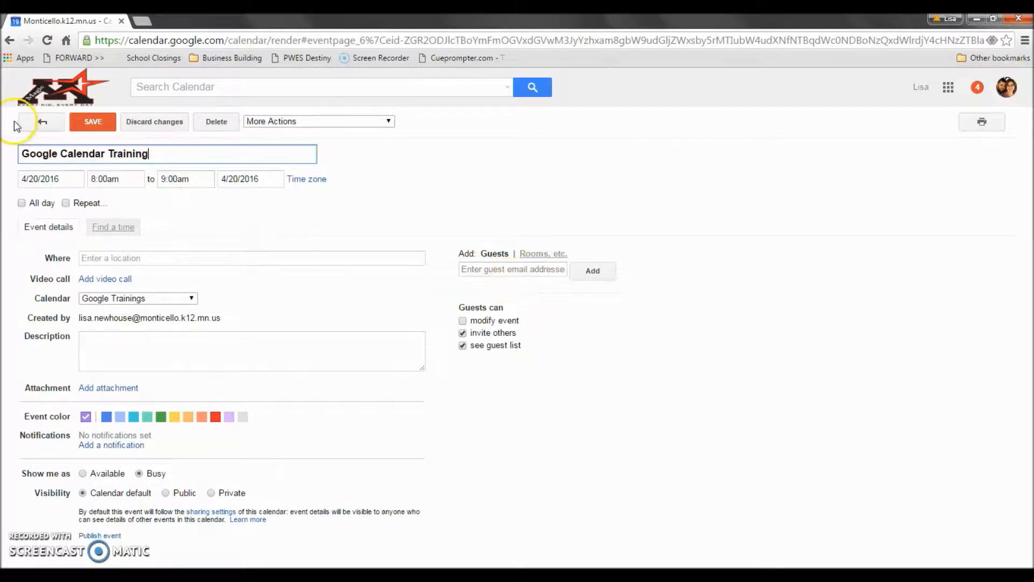
pyautogui.click(43, 124)
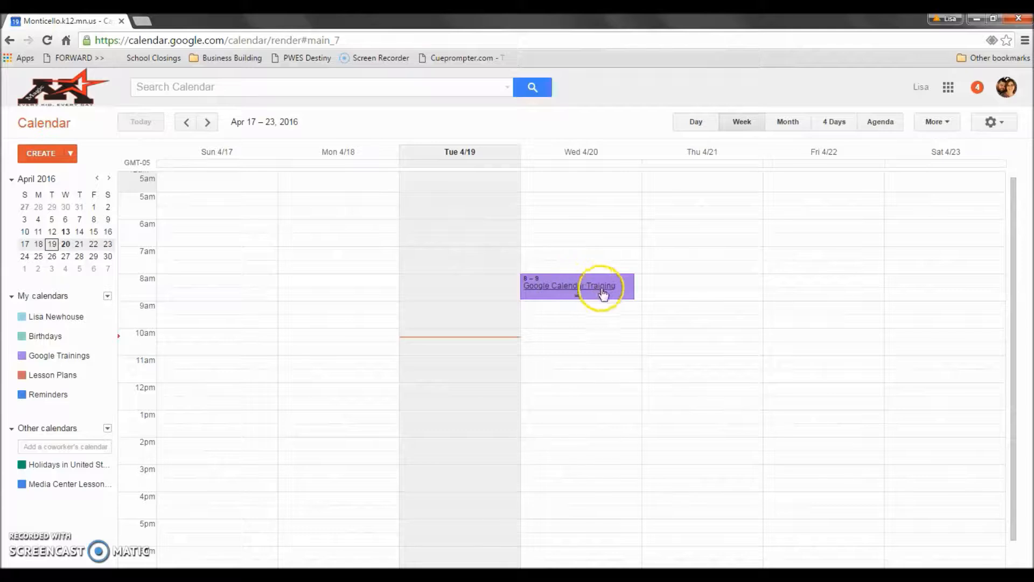
pyautogui.click(629, 291)
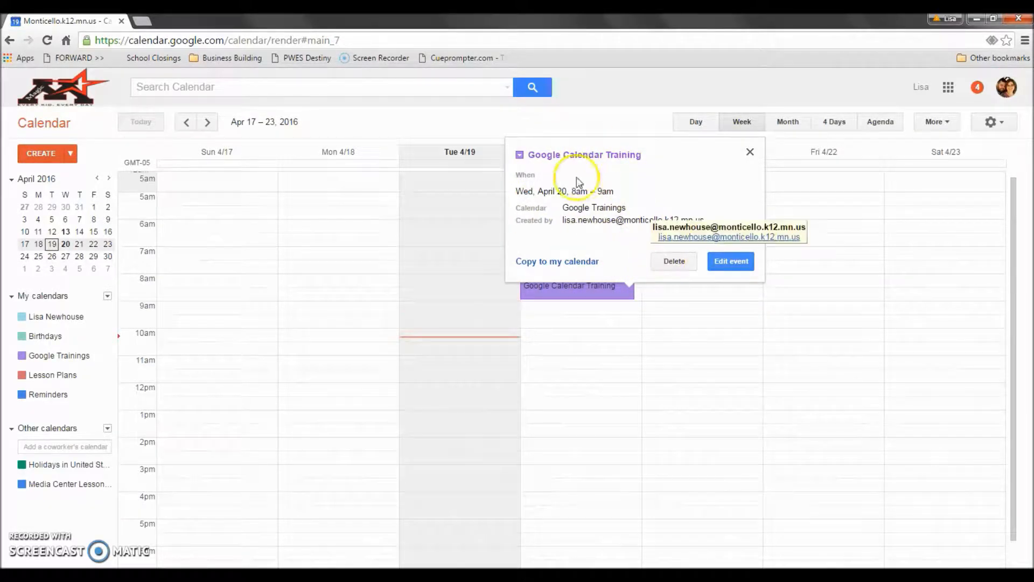
pyautogui.click(676, 259)
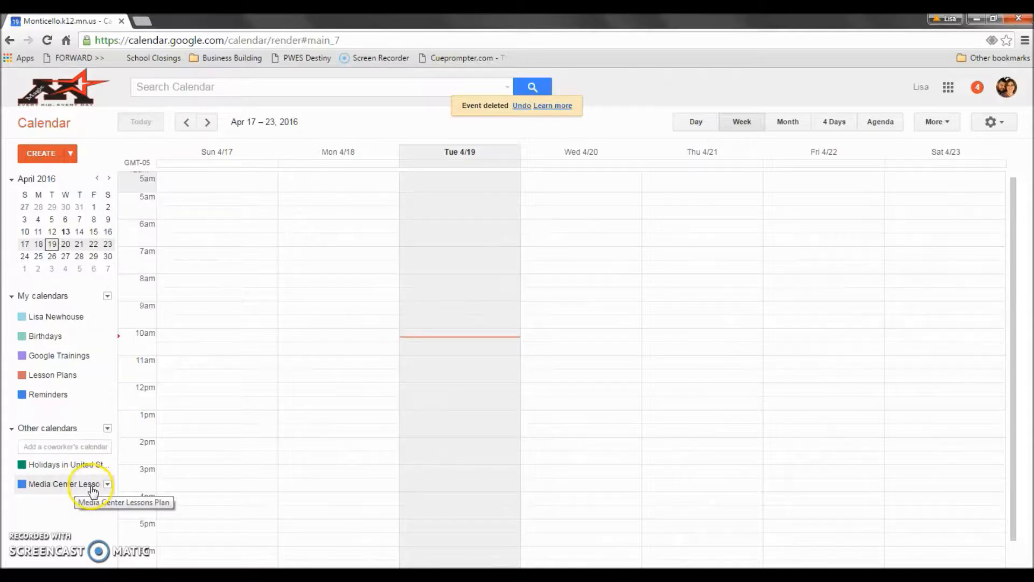
pyautogui.click(302, 348)
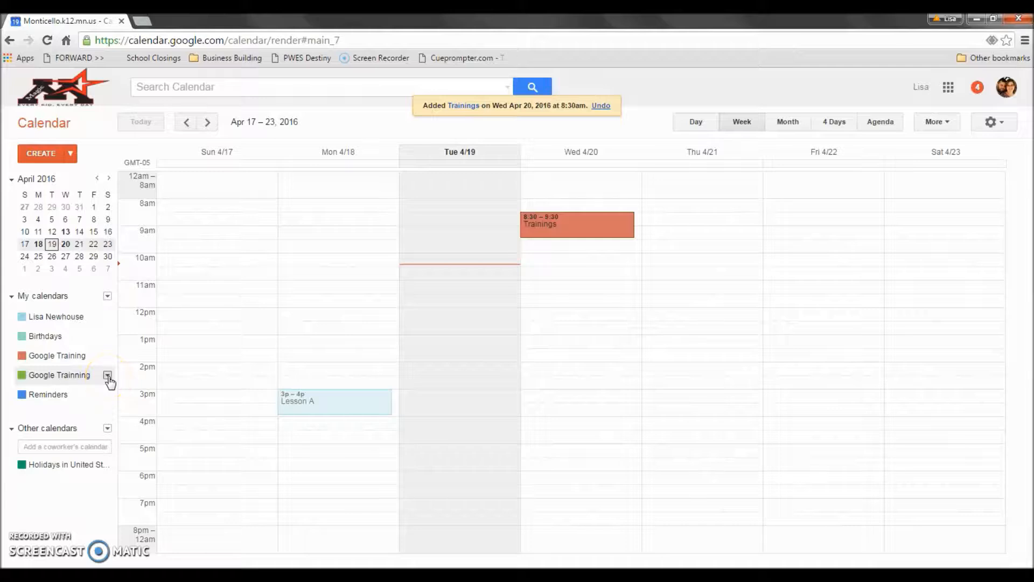
# Permanently delete the misspelled Google Trainning calendar through its calendar settings.
pyautogui.click(108, 376)
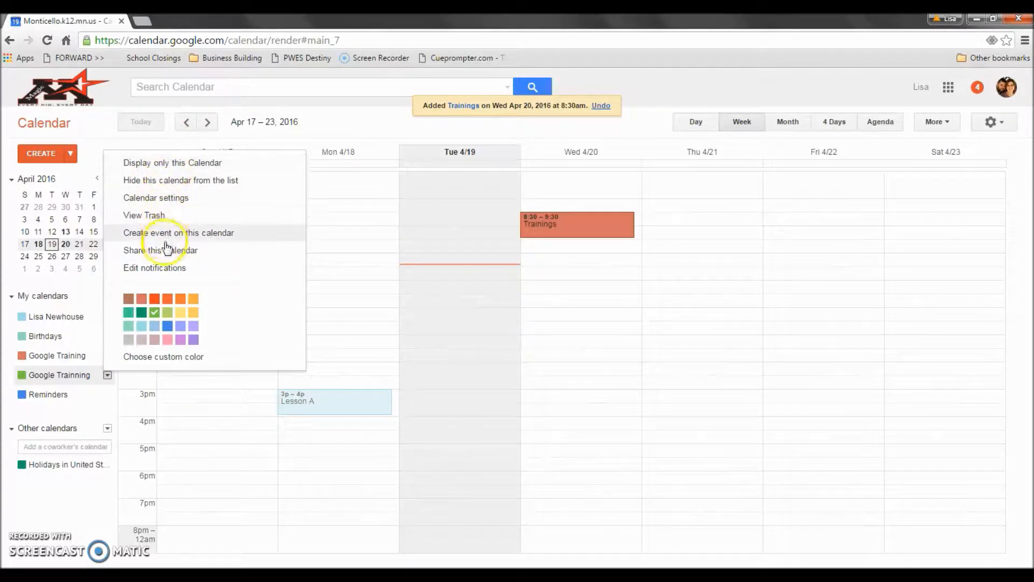
pyautogui.click(178, 199)
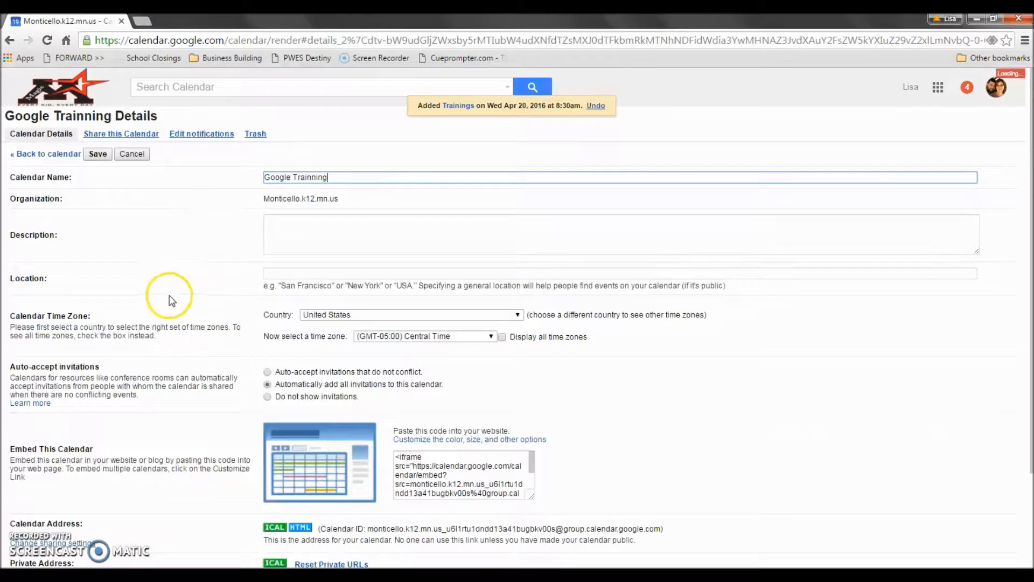
pyautogui.scroll(-3, 348, 445)
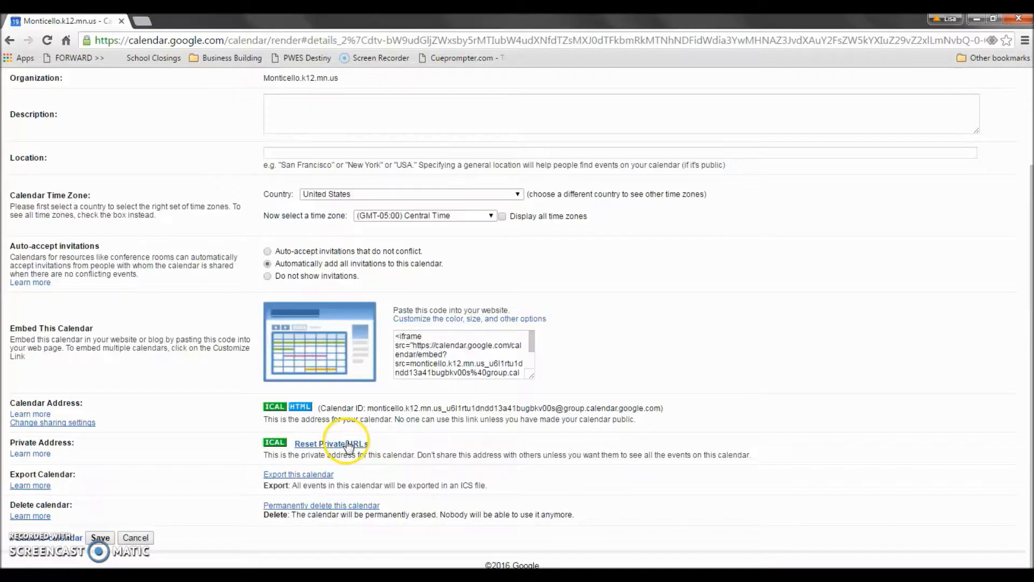
pyautogui.click(322, 506)
pyautogui.click(392, 345)
pyautogui.click(419, 366)
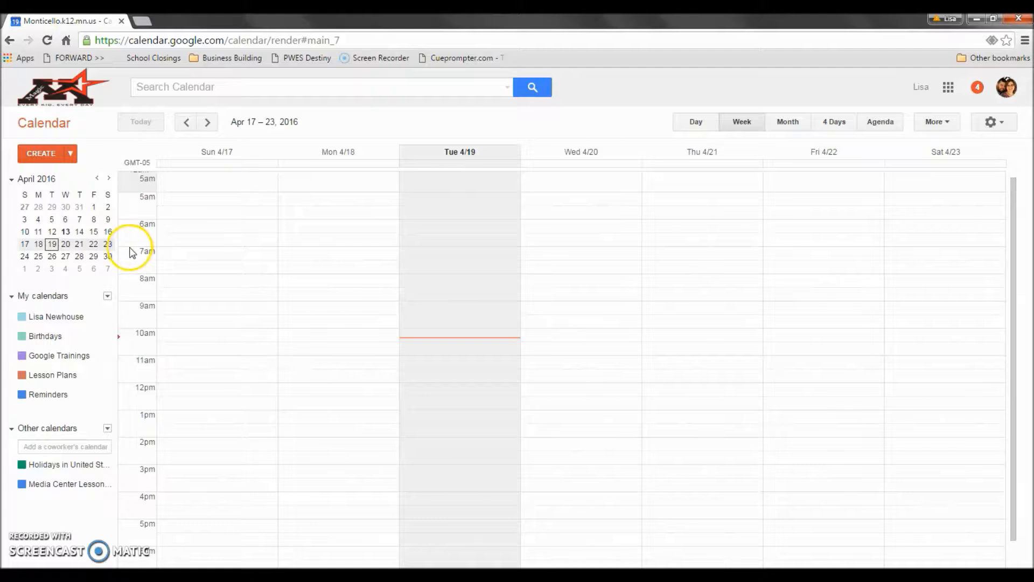
# Look over the Print and Refresh options, and examine the general calendar settings from language to keyboard shortcuts.
pyautogui.click(928, 125)
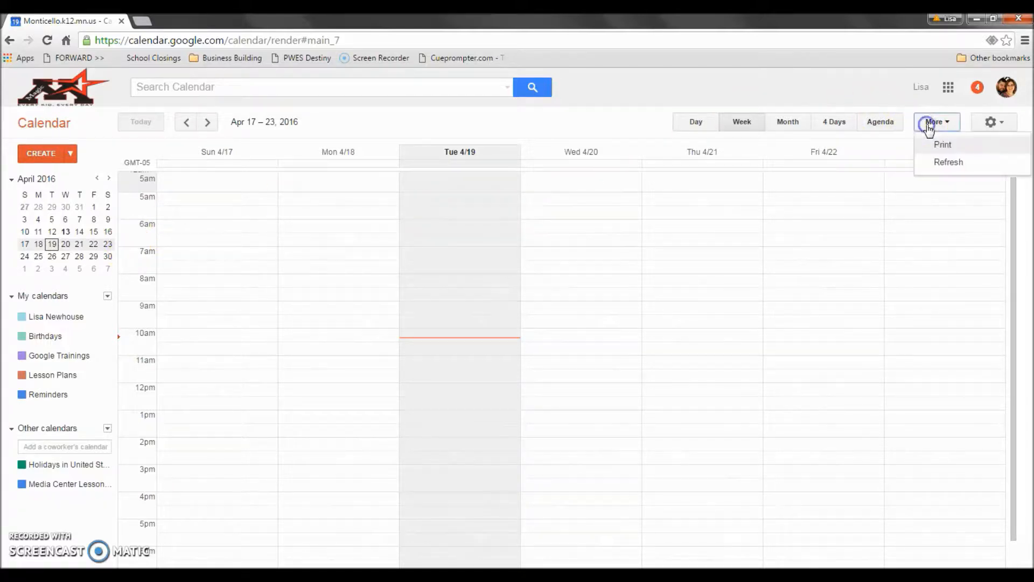
pyautogui.click(905, 111)
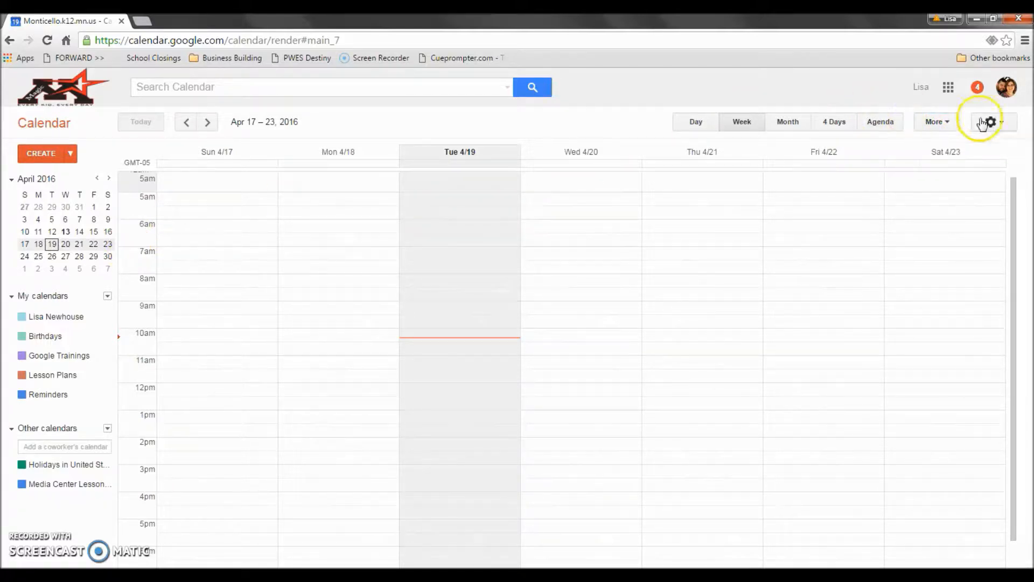
pyautogui.click(1000, 127)
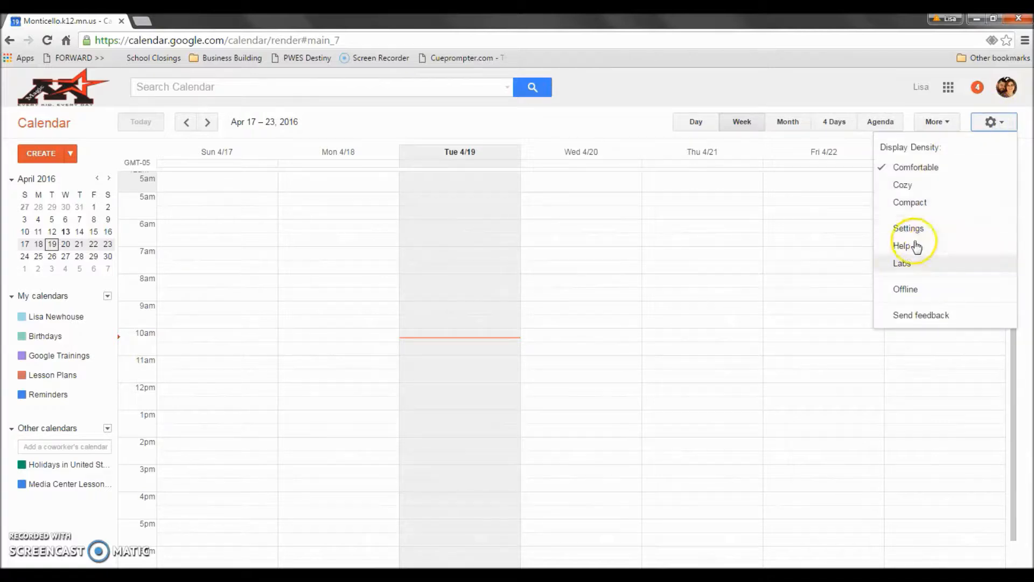
pyautogui.click(916, 229)
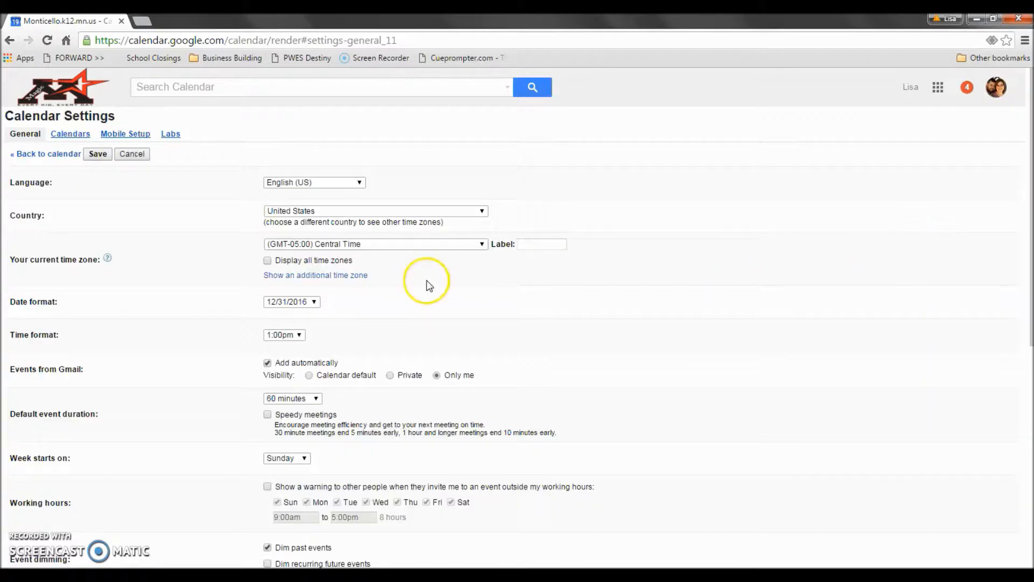
pyautogui.scroll(-3, 1024, 225)
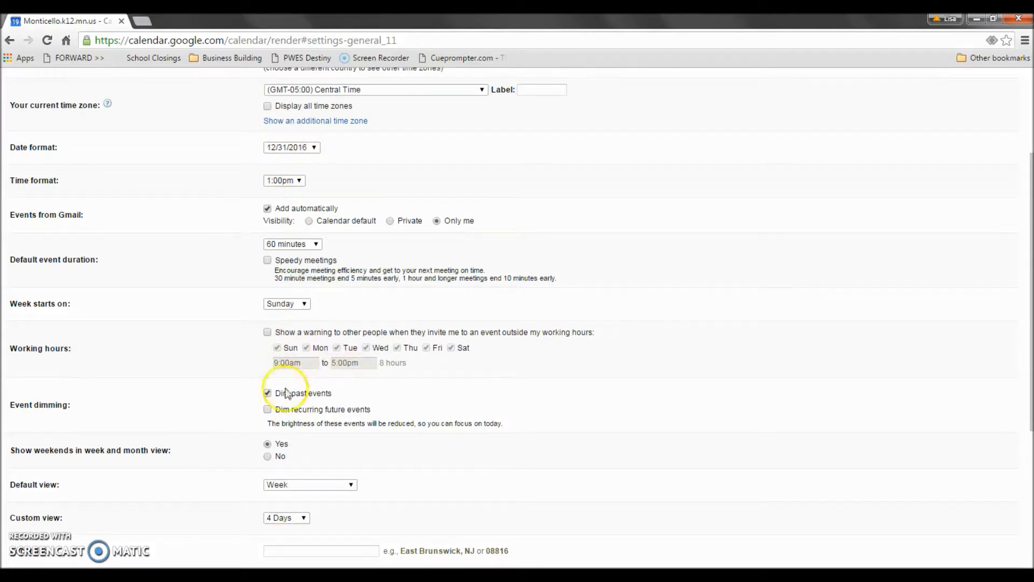
pyautogui.moveTo(1030, 218); pyautogui.dragTo(1029, 370)
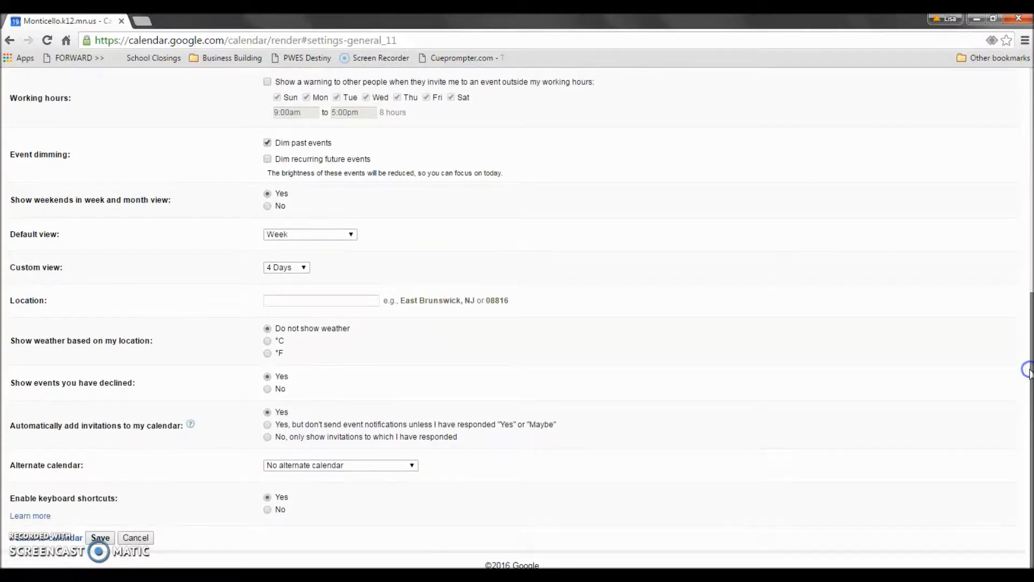
pyautogui.moveTo(1021, 450); pyautogui.dragTo(1026, 161)
# Save the Labs settings with the Hide morning and night feature enabled.
pyautogui.click(171, 133)
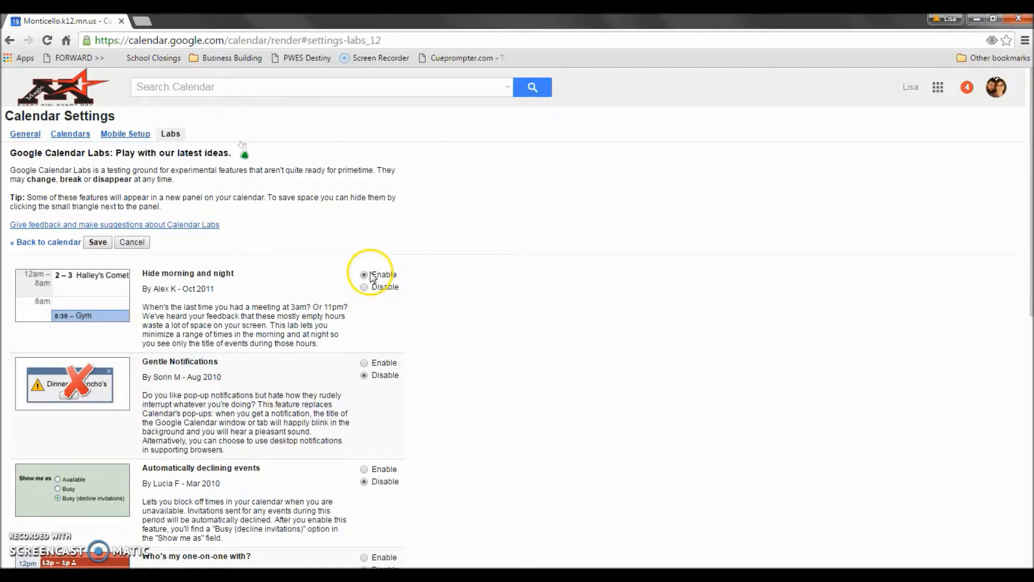
pyautogui.click(97, 241)
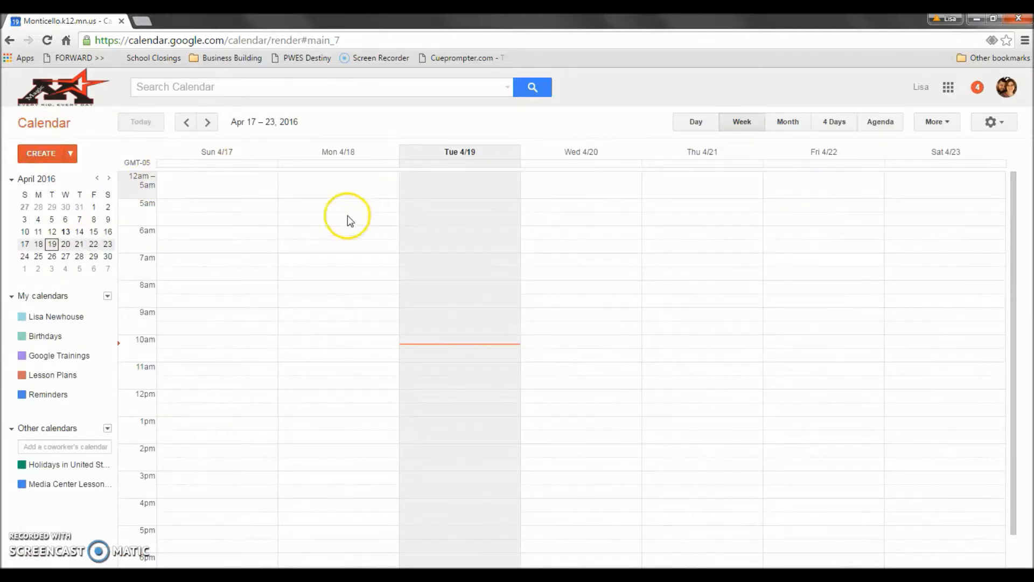
# Adjust the collapsed hours in the week view to 12am – 8am in the morning and 8pm – 12am at night.
pyautogui.click(150, 189)
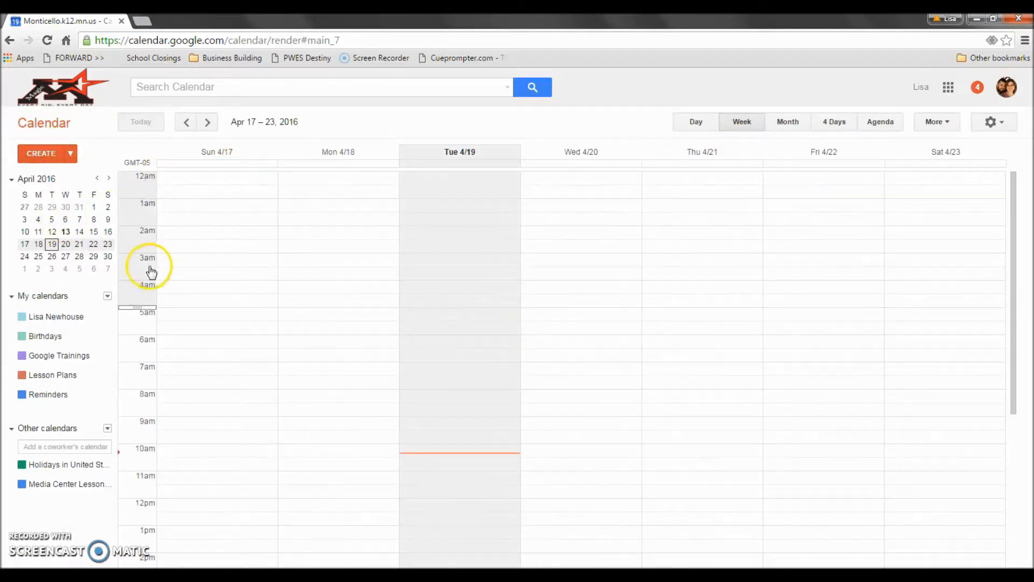
pyautogui.moveTo(147, 309); pyautogui.dragTo(151, 388)
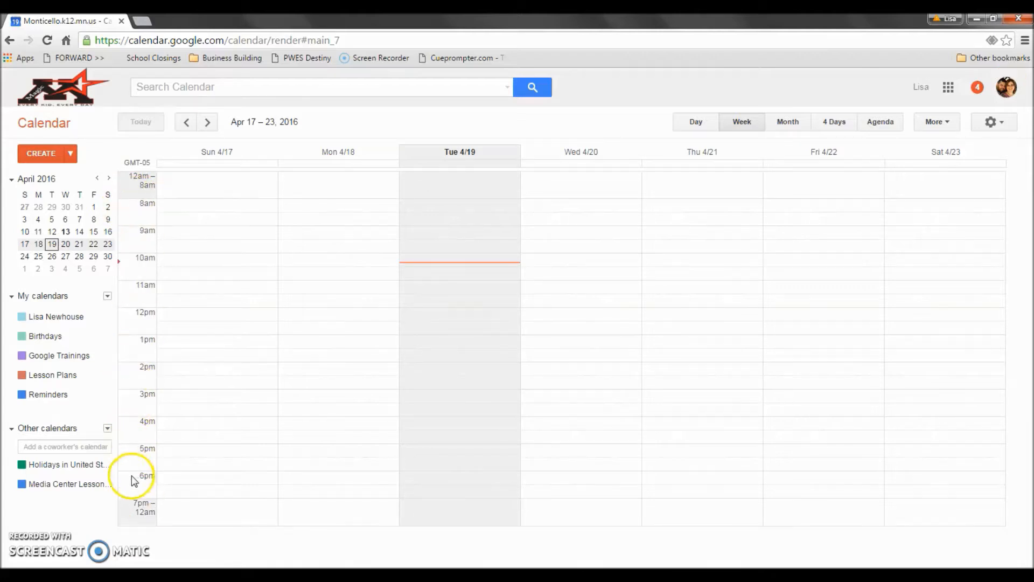
pyautogui.click(136, 509)
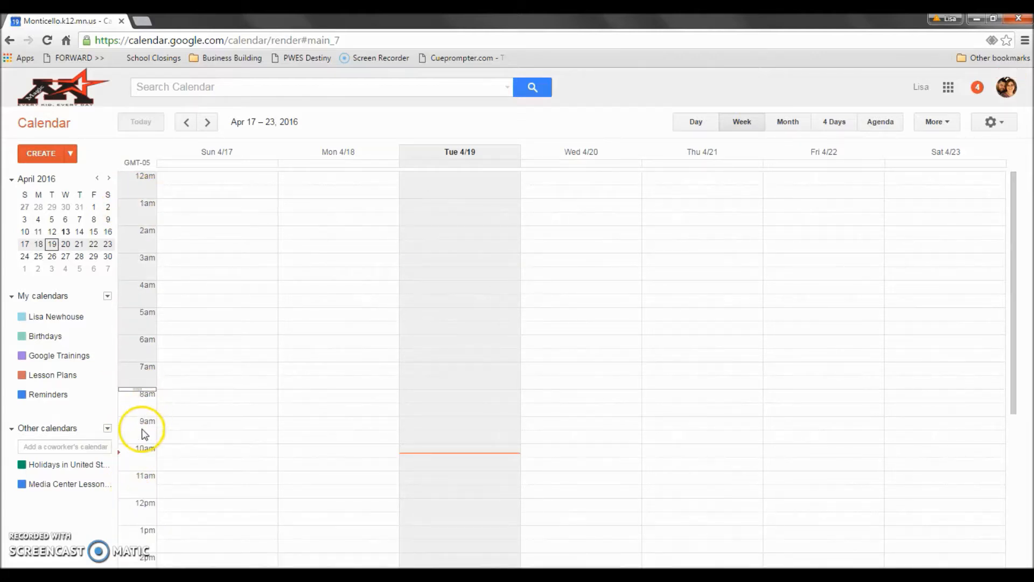
pyautogui.scroll(-5, 145, 434)
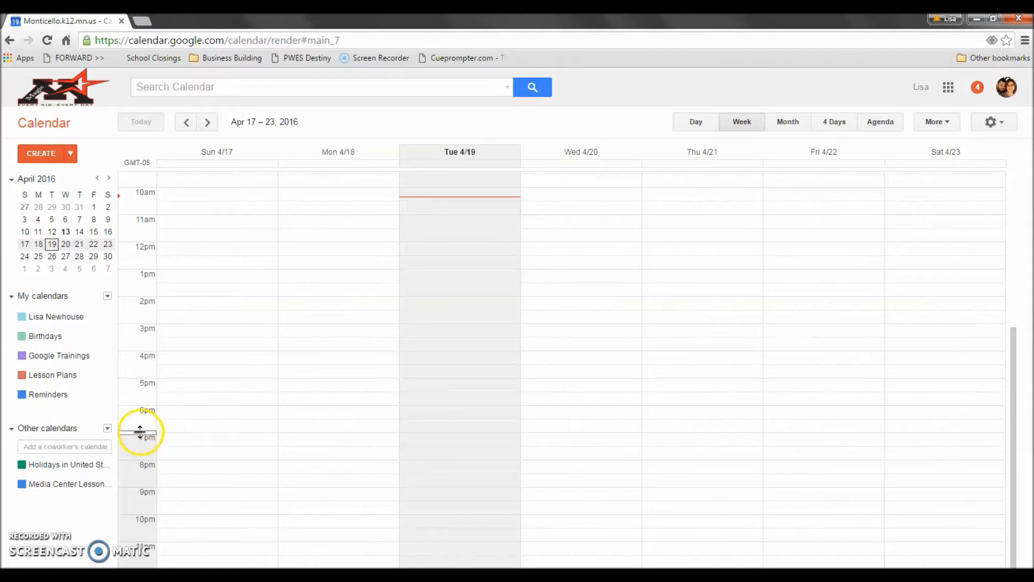
pyautogui.moveTo(141, 447); pyautogui.dragTo(142, 453)
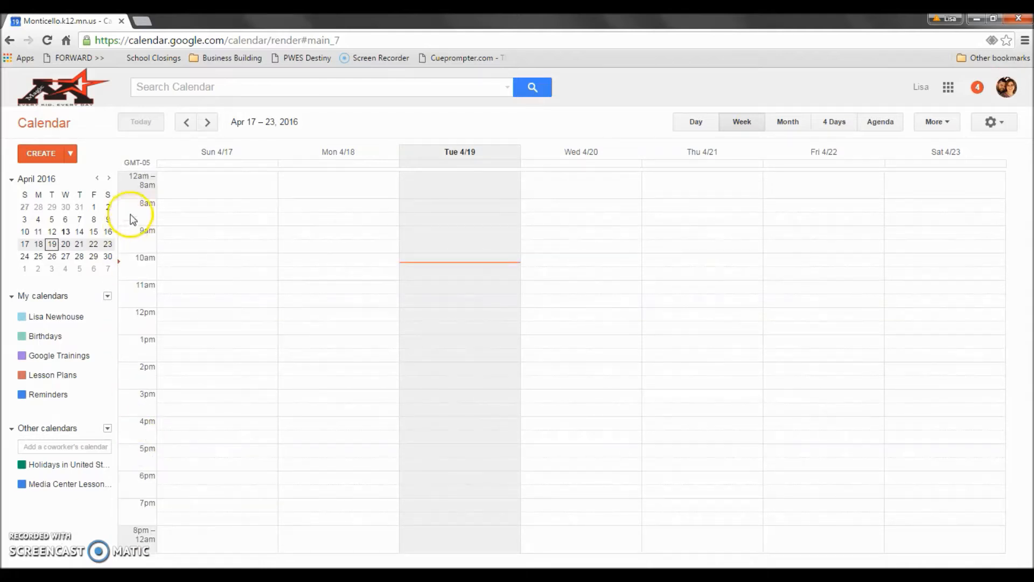